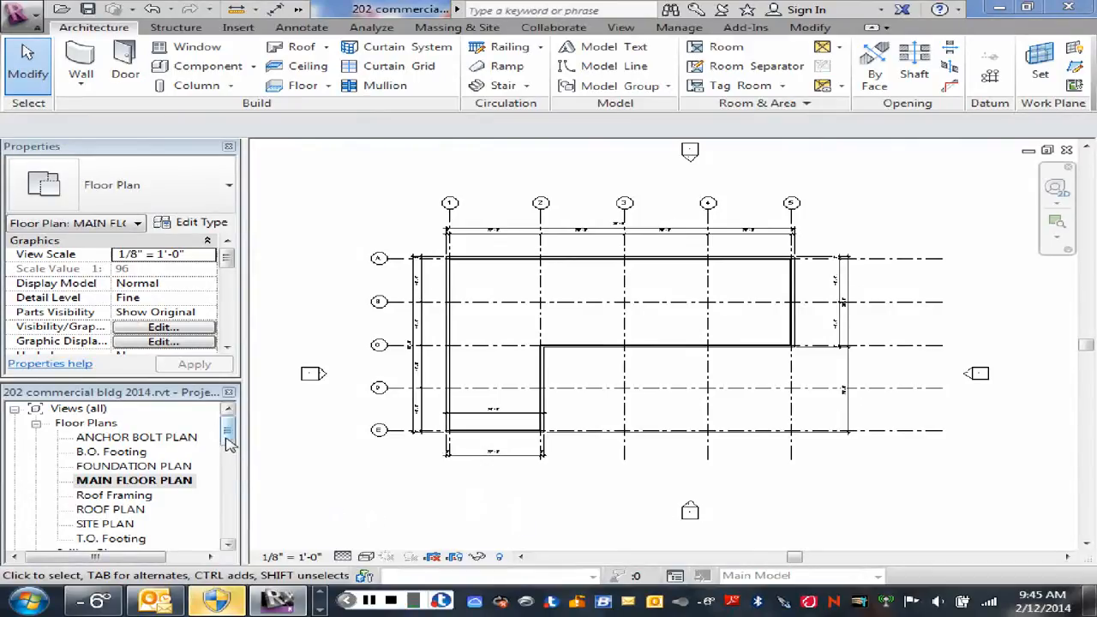
Step: Open the RIGHT SIDE ELEVATION view from the project browser's building elevations
drag(229, 441, 227, 474)
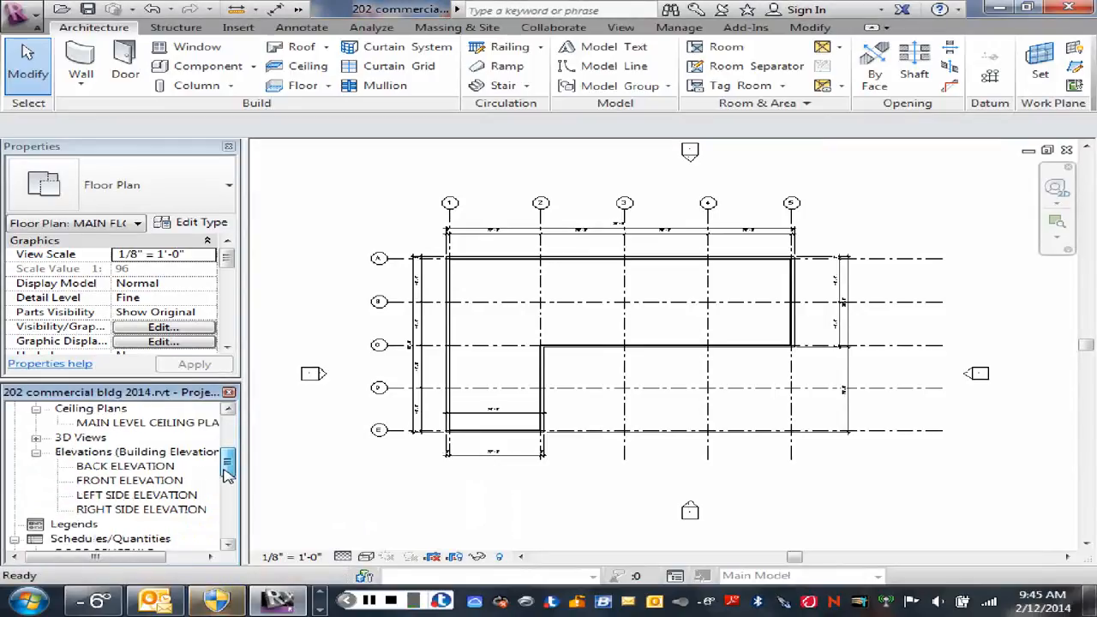
double_click(141, 509)
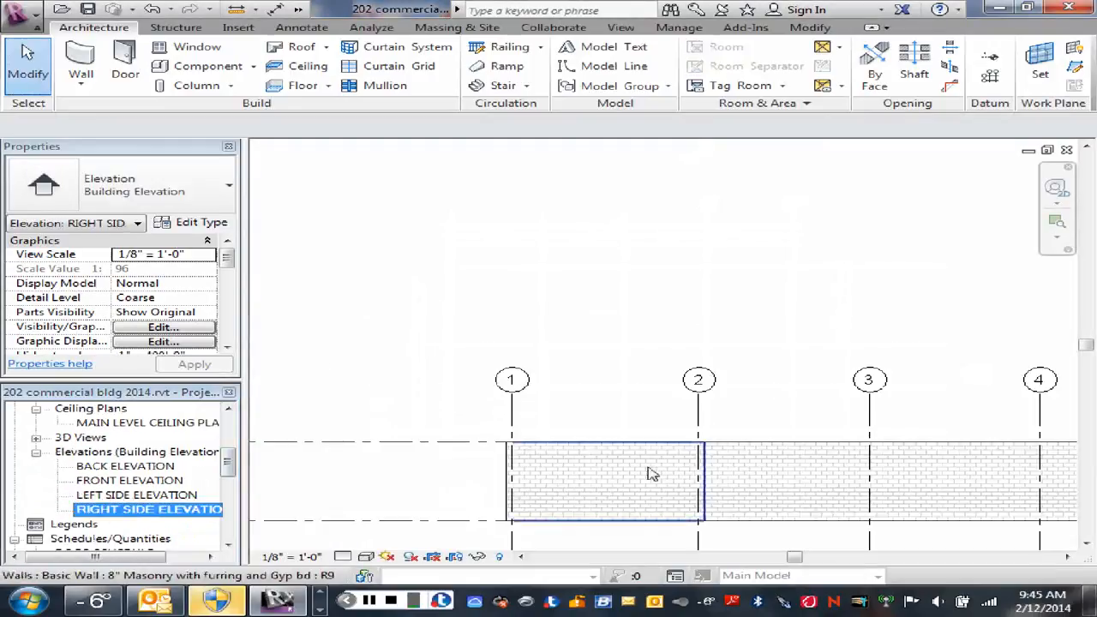
Step: Zoom and pan around the right side elevation to examine the walls and grid lines
scroll(763, 397, down, 1)
middle_drag(767, 397, 573, 346)
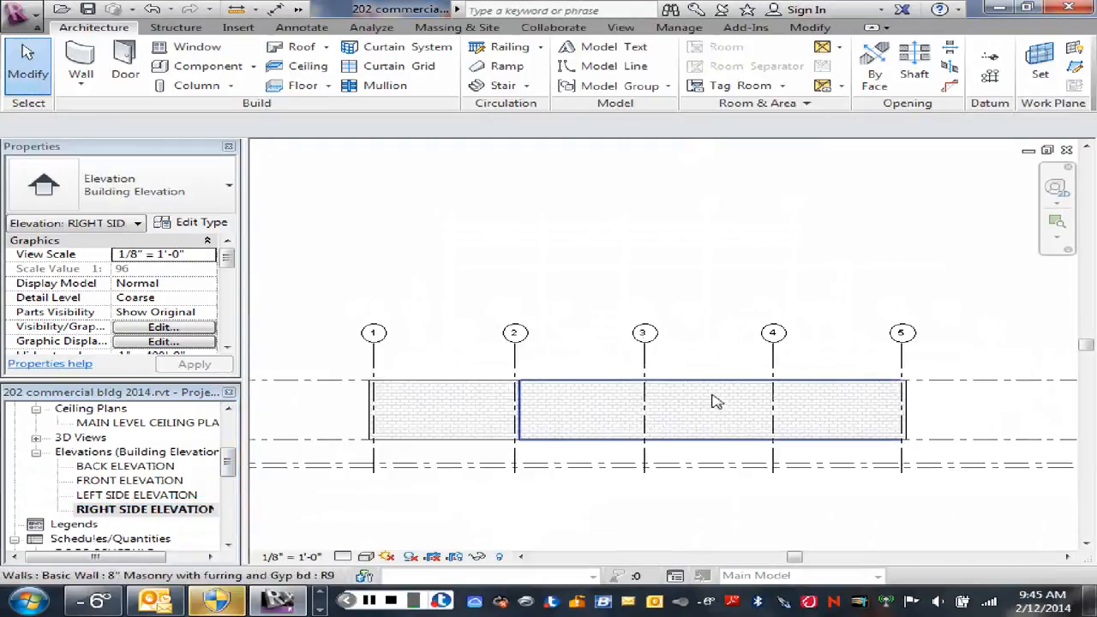
scroll(822, 405, up, 1)
middle_drag(822, 406, 514, 391)
middle_drag(938, 407, 769, 391)
scroll(770, 390, down, 6)
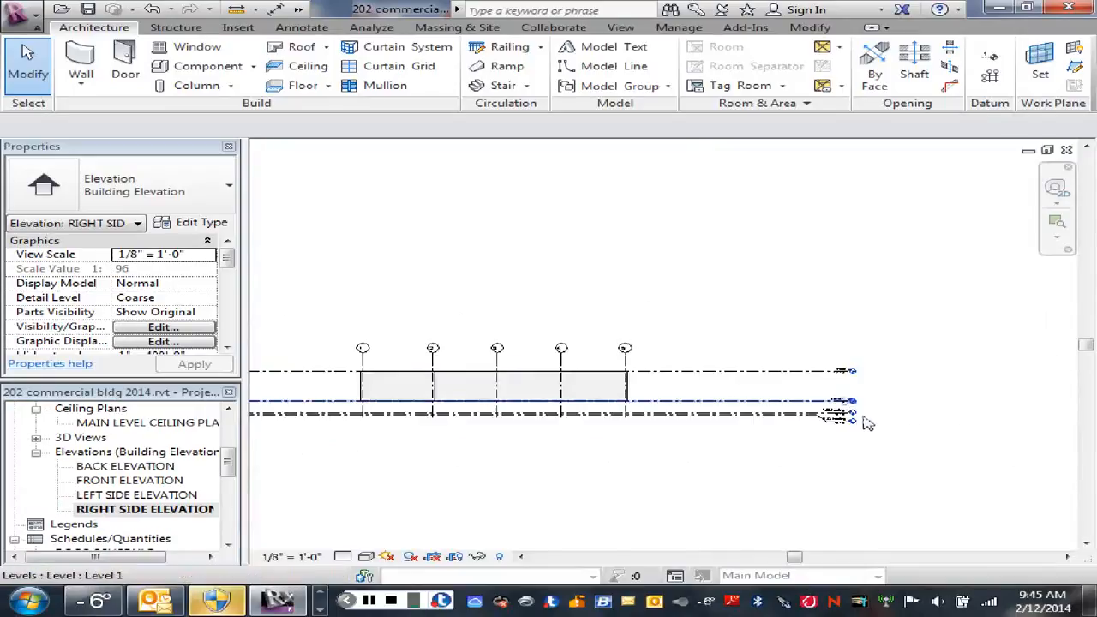
scroll(866, 422, up, 6)
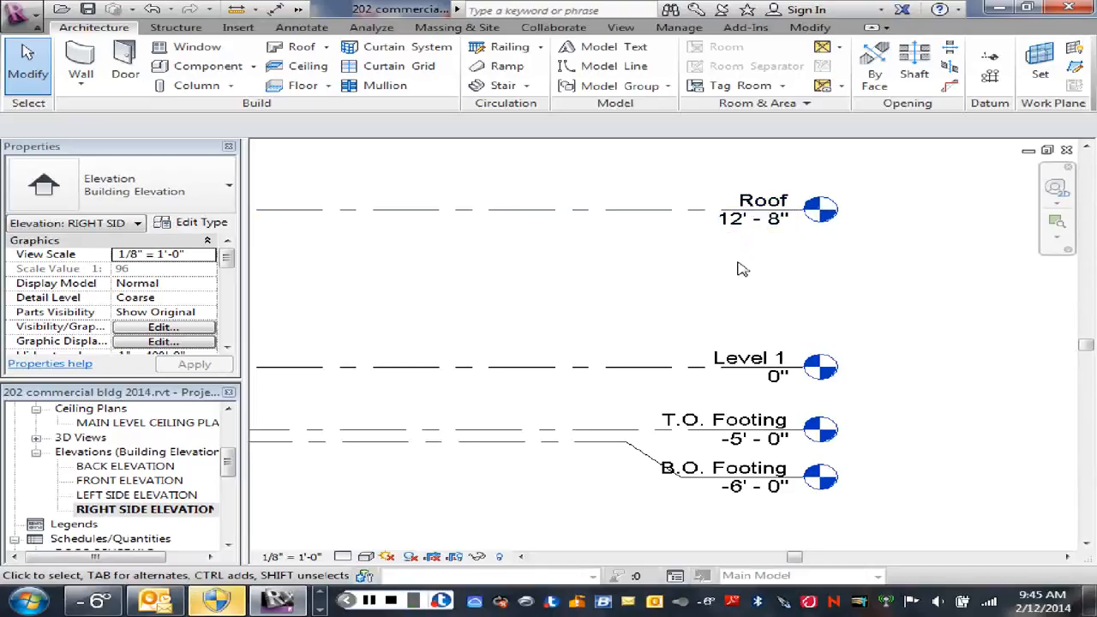
Step: Examine the level heads for Roof, Level 1, T.O. Footing and B.O. Footing in the elevation
scroll(707, 257, down, 3)
middle_drag(696, 272, 821, 285)
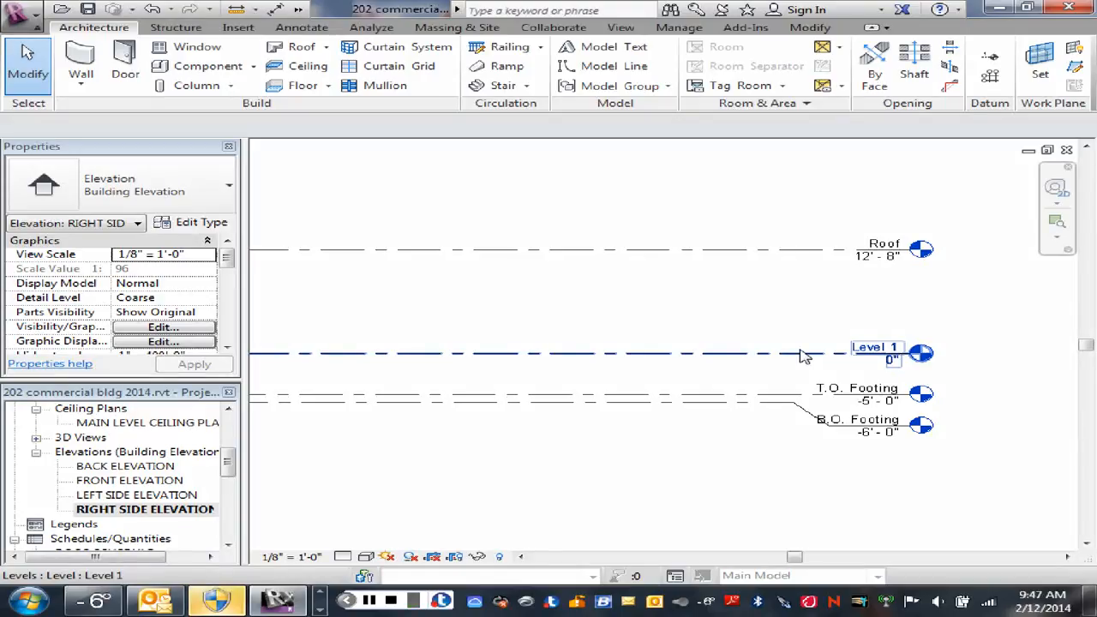
scroll(810, 358, up, 2)
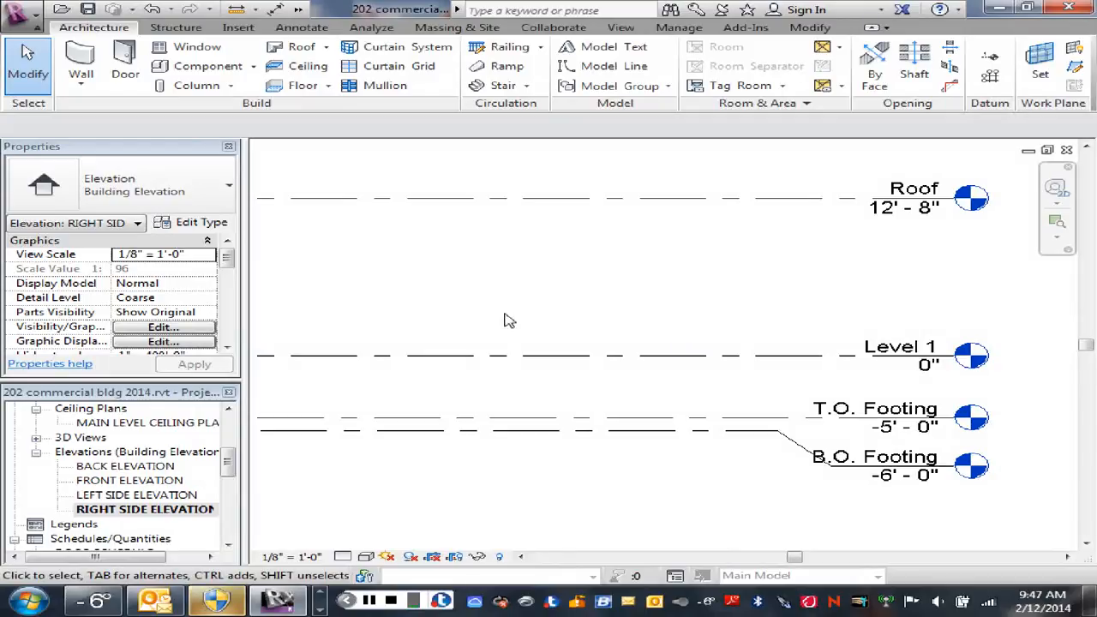
scroll(472, 310, down, 3)
middle_drag(424, 307, 611, 306)
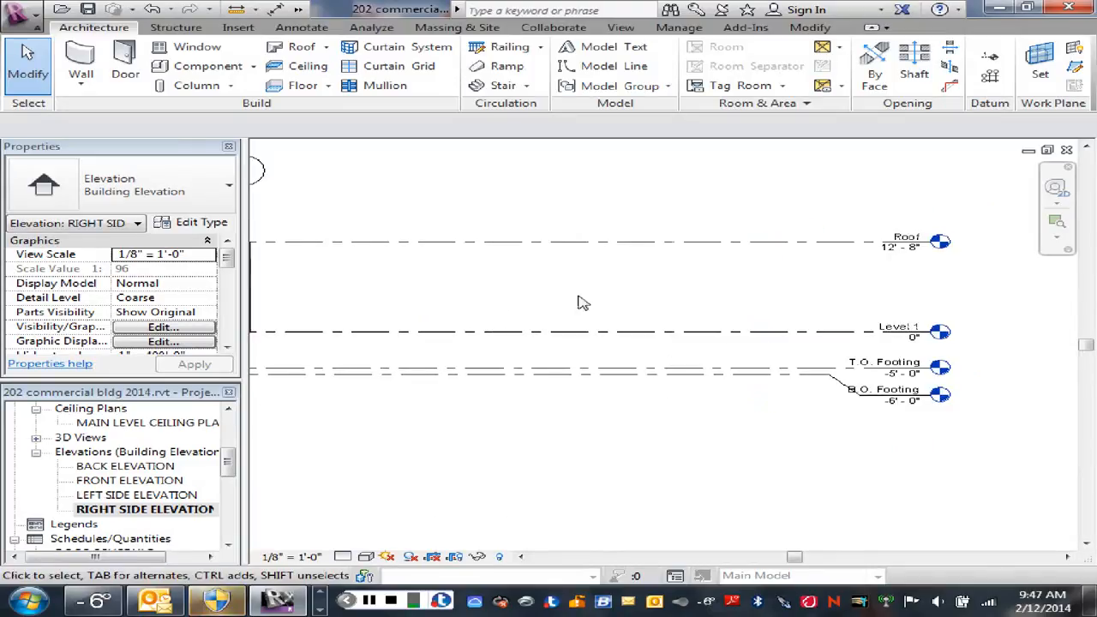
scroll(513, 294, down, 1)
scroll(490, 413, down, 1)
drag(494, 412, 676, 448)
right_click(676, 448)
click(586, 433)
scroll(648, 290, up, 1)
middle_drag(658, 310, 795, 345)
scroll(504, 320, up, 1)
scroll(529, 351, up, 1)
middle_drag(528, 351, 453, 374)
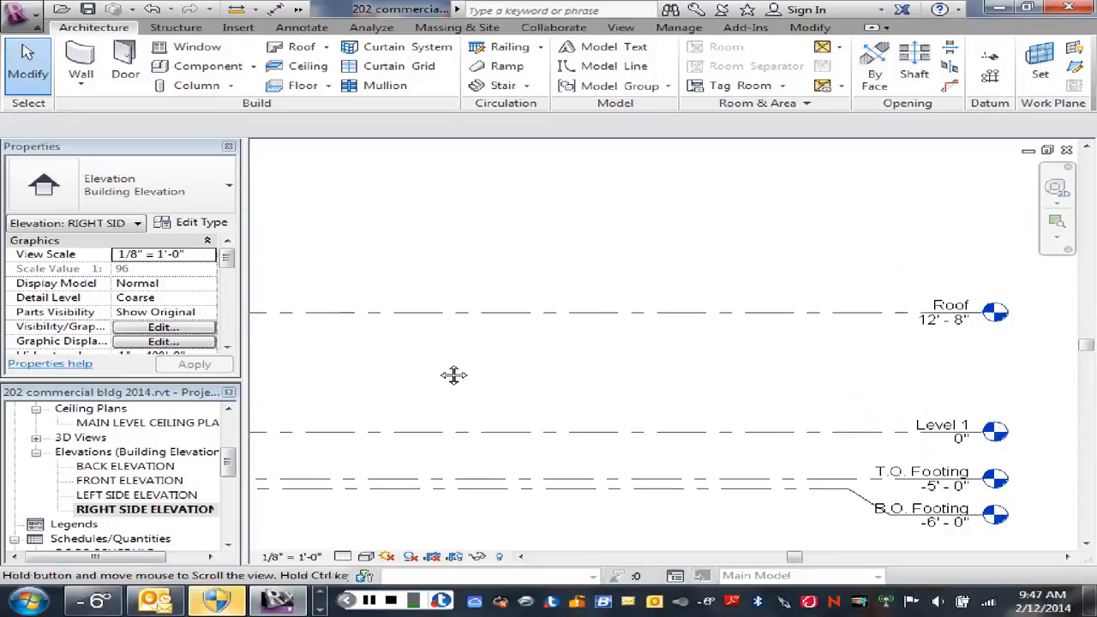
scroll(921, 352, up, 2)
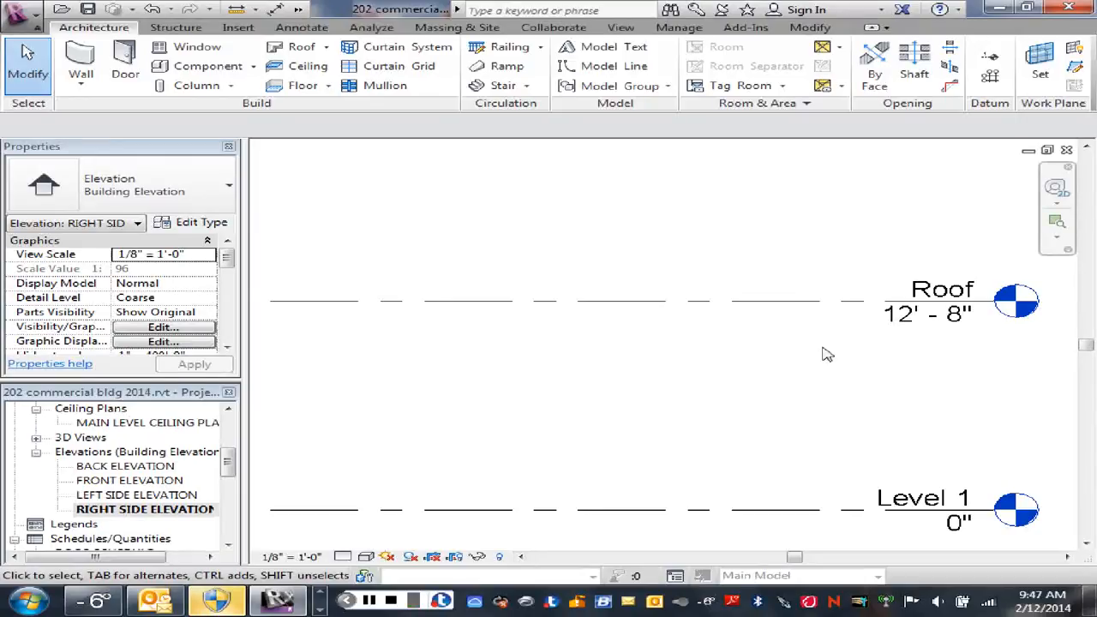
scroll(577, 433, down, 1)
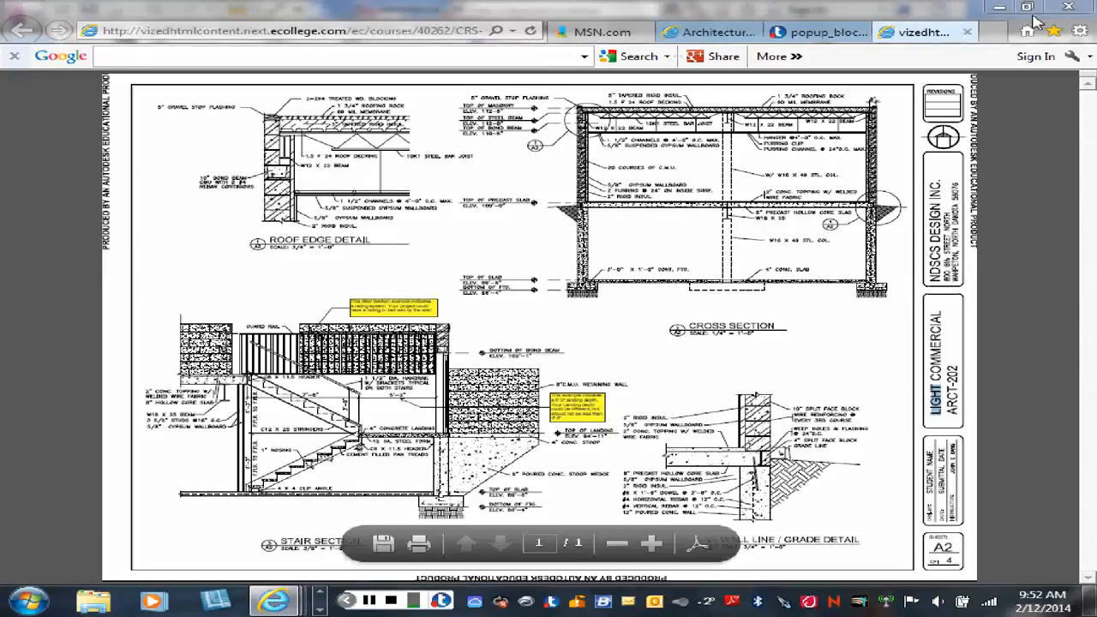
Step: Return from the reference detail drawing and review the elevation's grids and the Roof level head
click(999, 13)
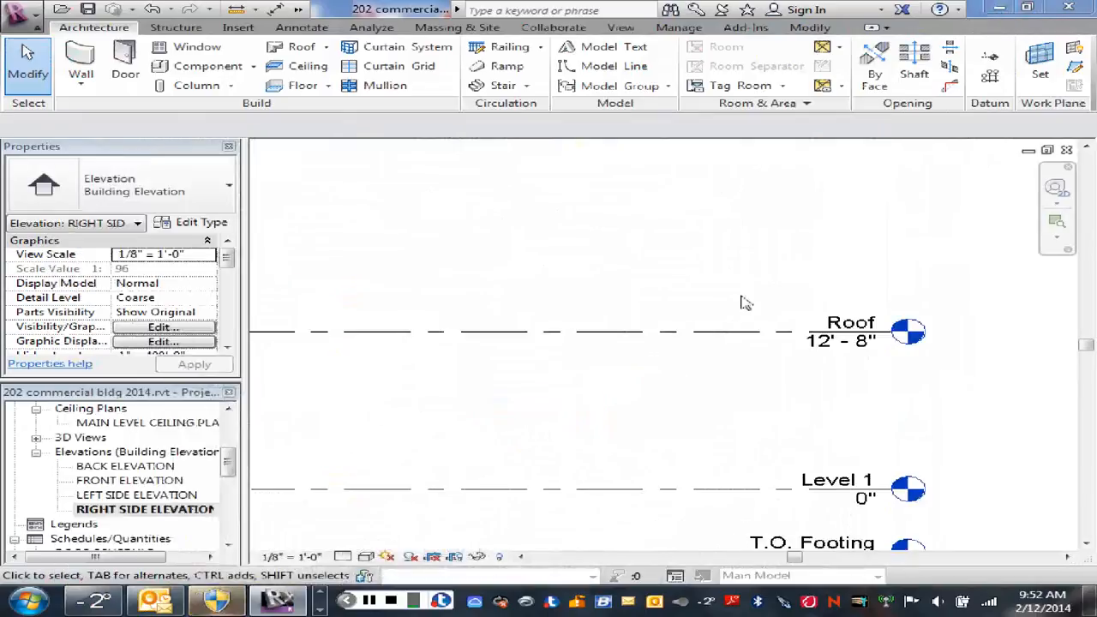
scroll(599, 422, down, 5)
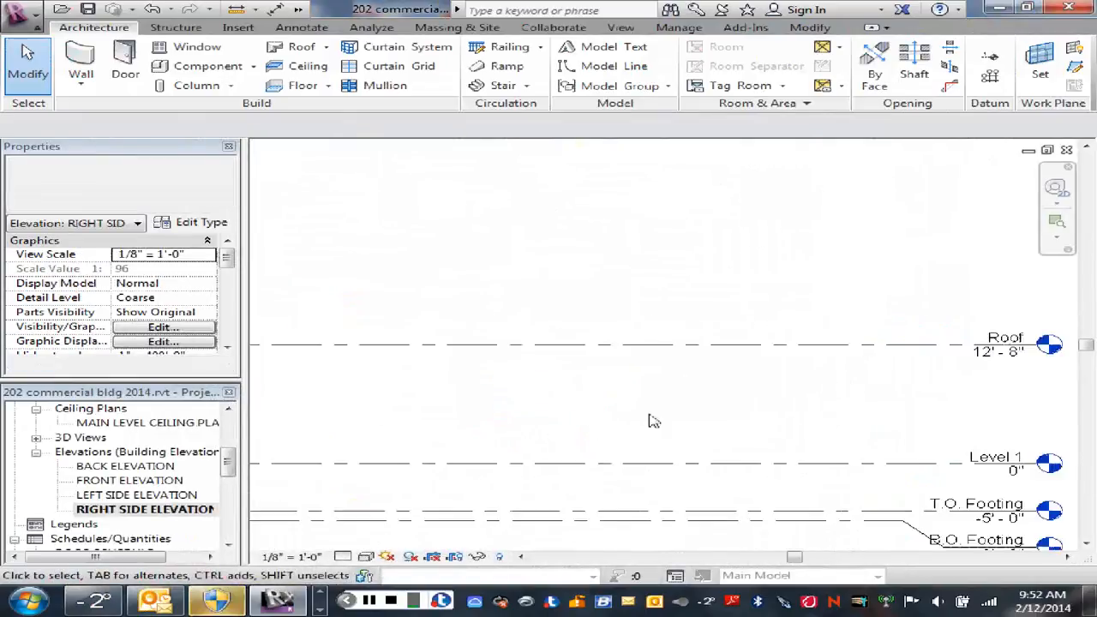
middle_drag(501, 419, 656, 408)
scroll(597, 391, up, 4)
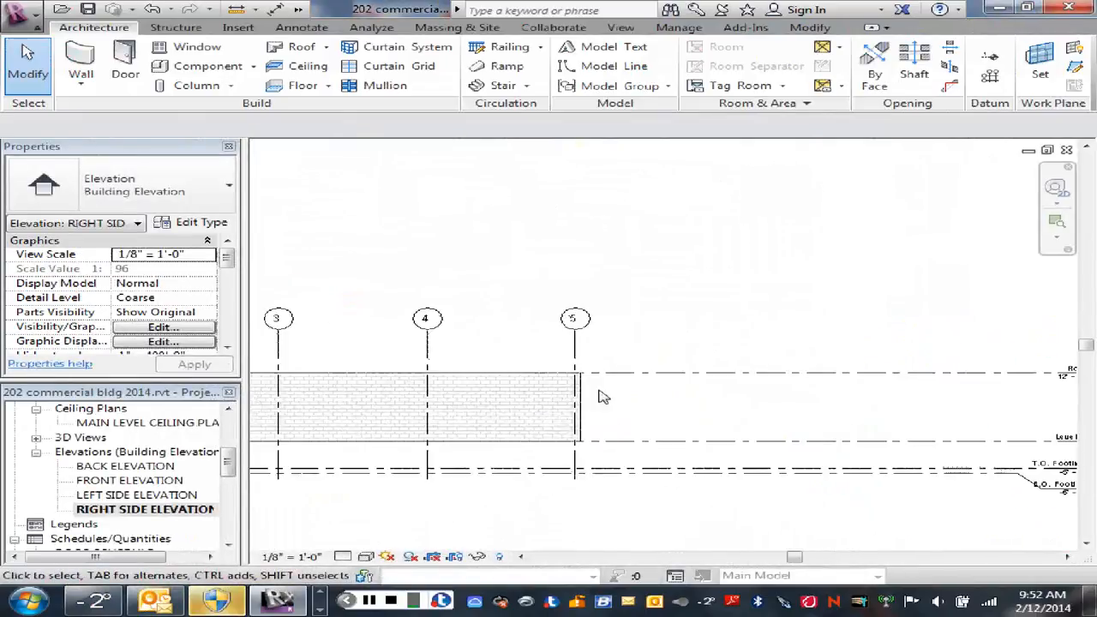
scroll(646, 396, up, 2)
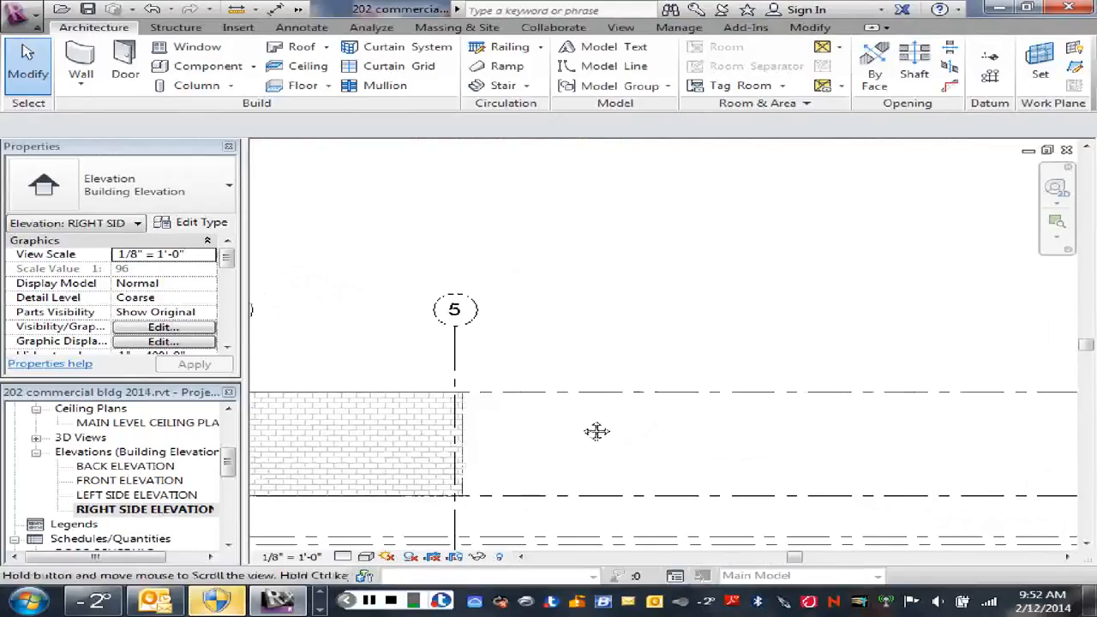
scroll(599, 428, down, 5)
scroll(540, 428, down, 1)
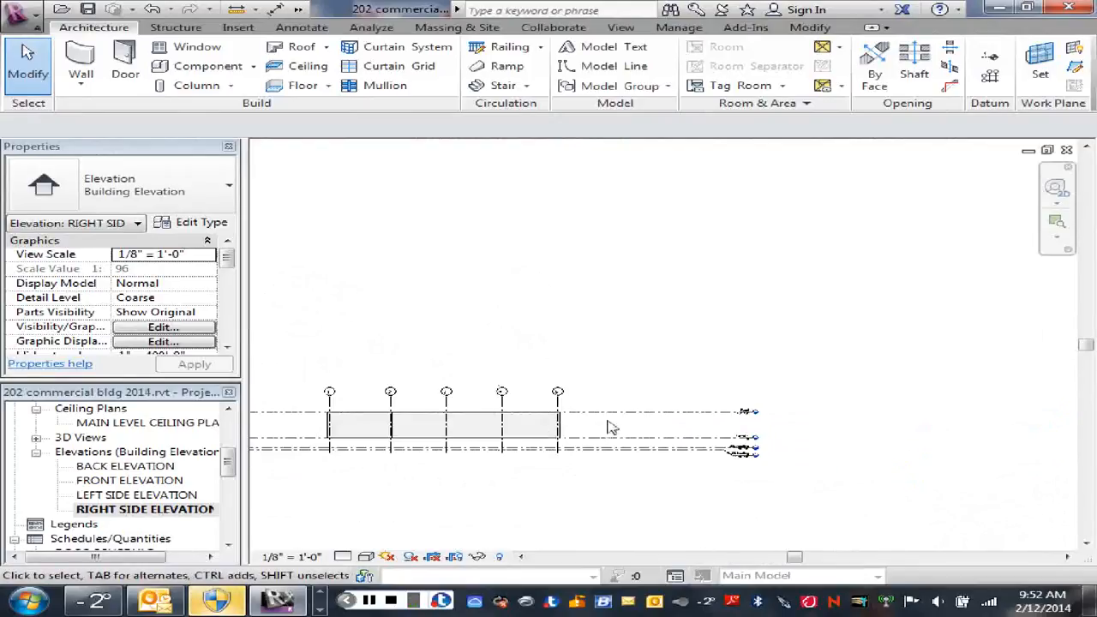
middle_drag(609, 426, 657, 404)
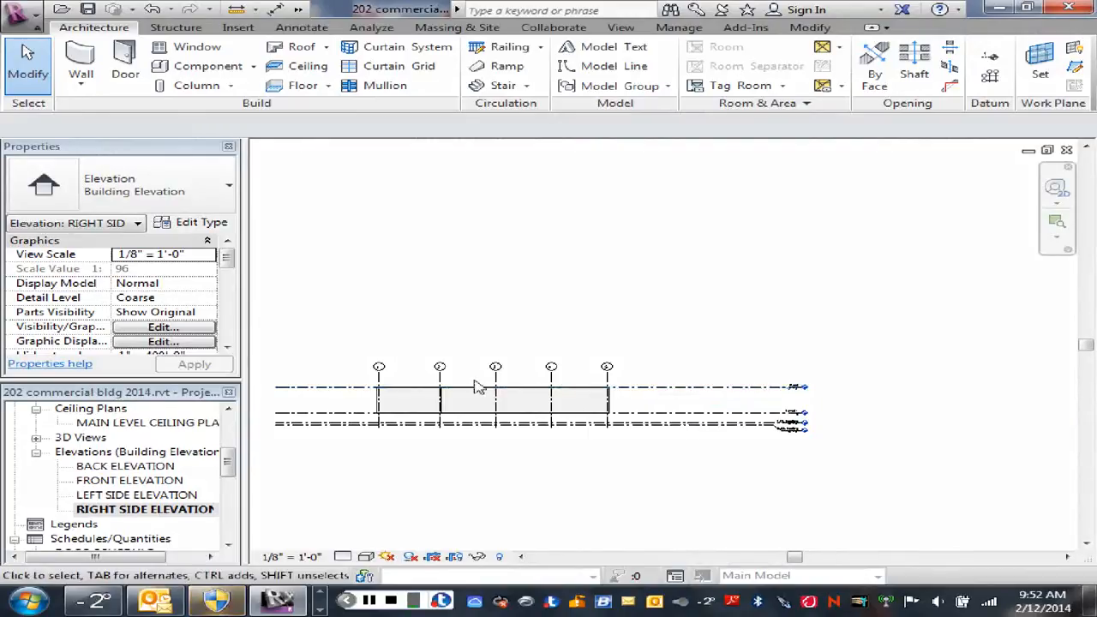
scroll(478, 384, up, 4)
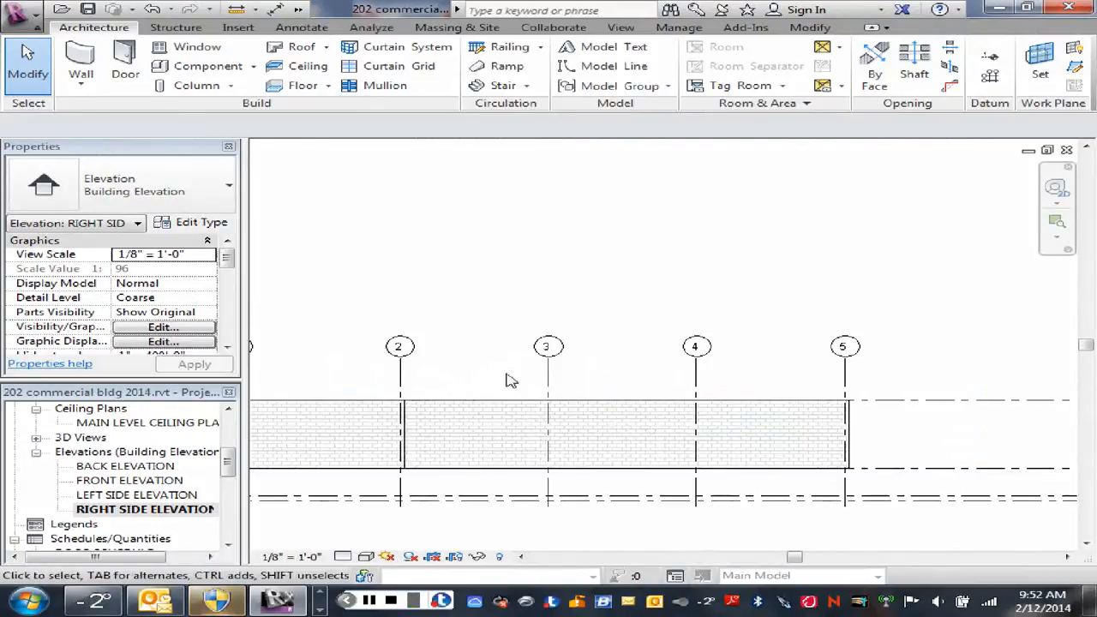
scroll(797, 381, down, 2)
middle_drag(862, 377, 608, 385)
scroll(869, 411, up, 6)
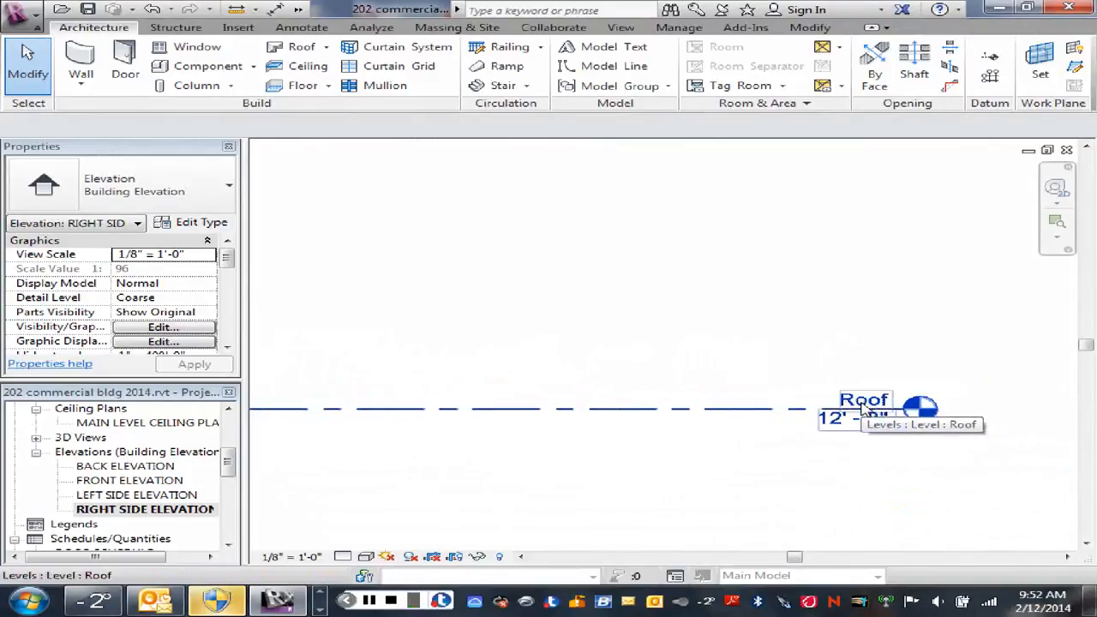
Step: Rename the Roof level to Roof-1
click(867, 408)
click(861, 399)
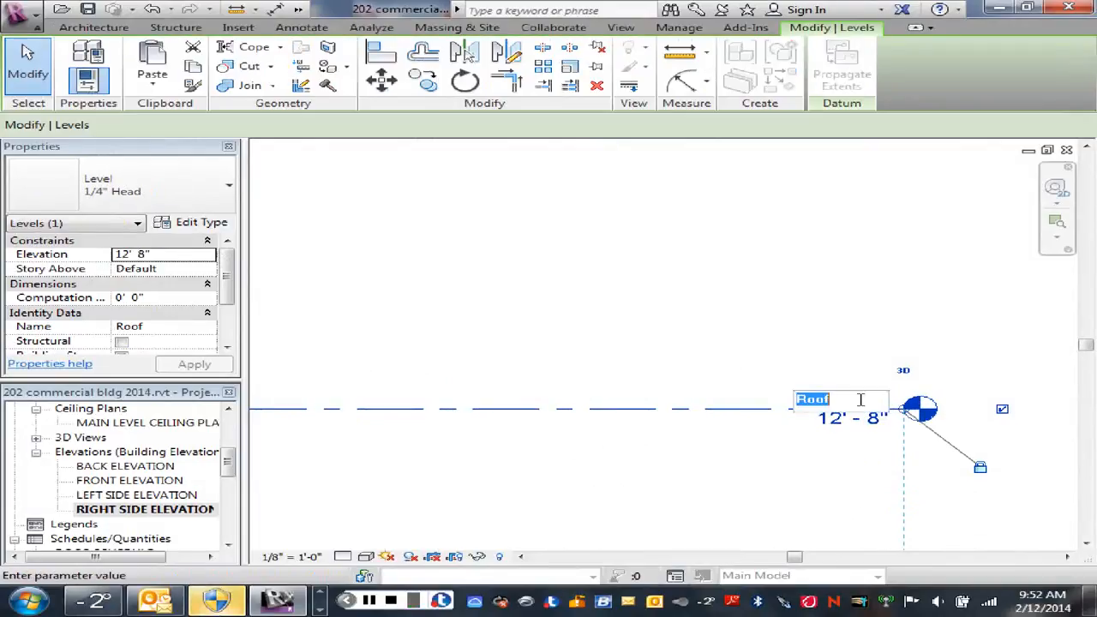
click(829, 399)
double_click(829, 400)
click(839, 399)
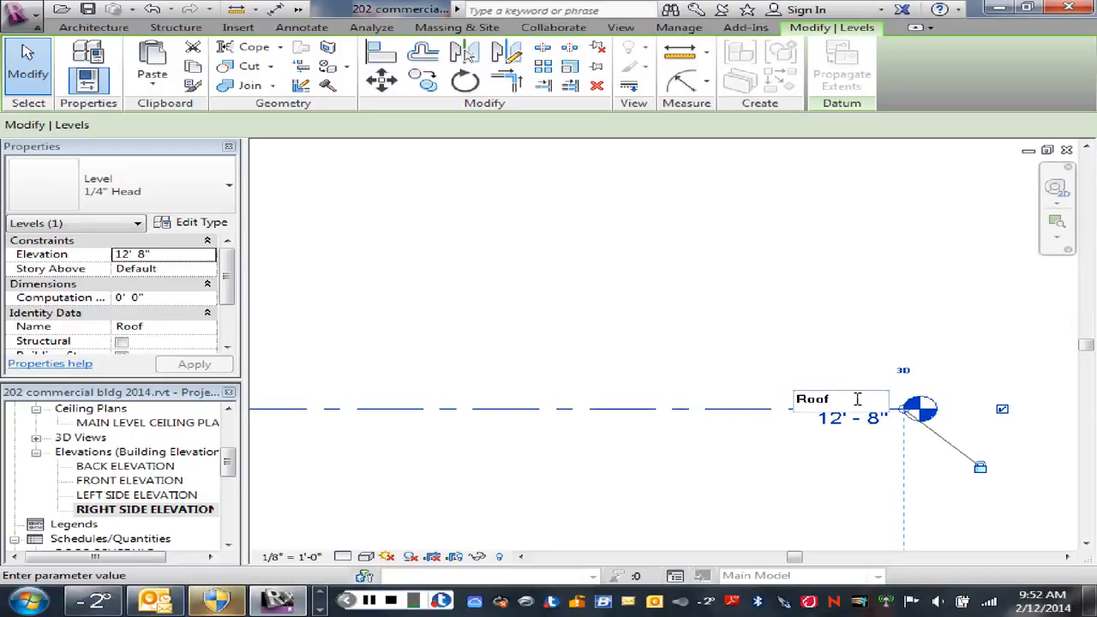
text(-1)
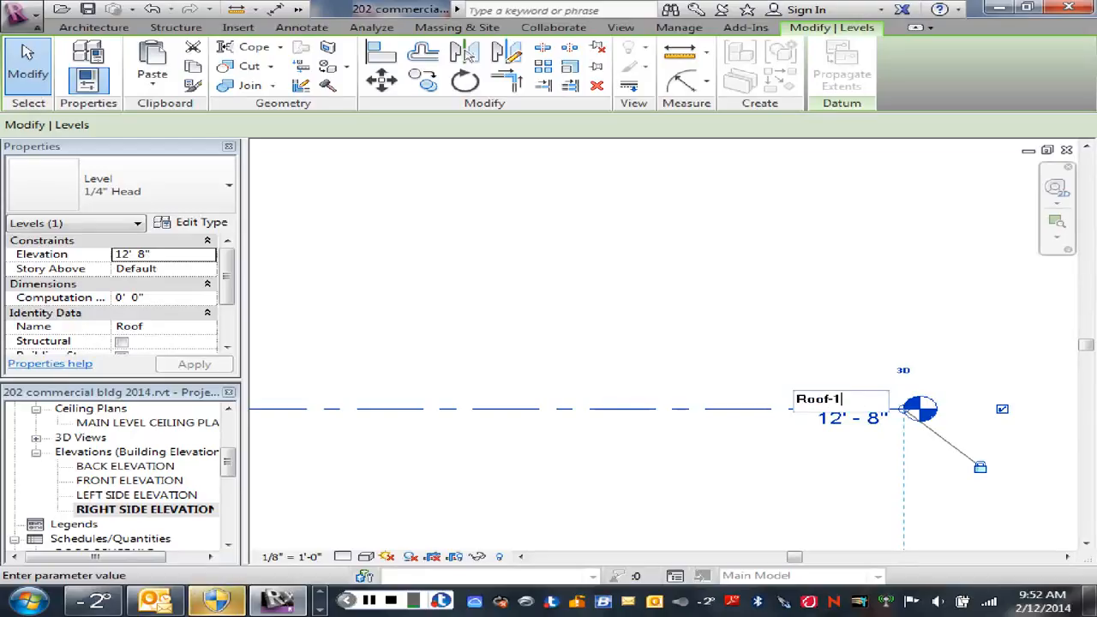
key(Return)
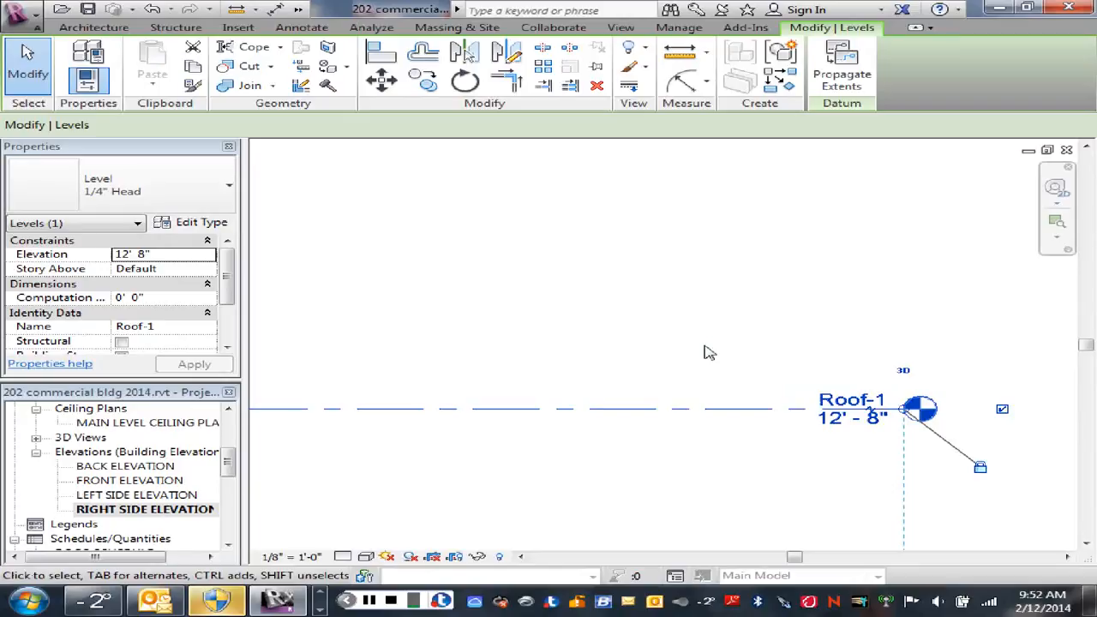
scroll(726, 362, down, 1)
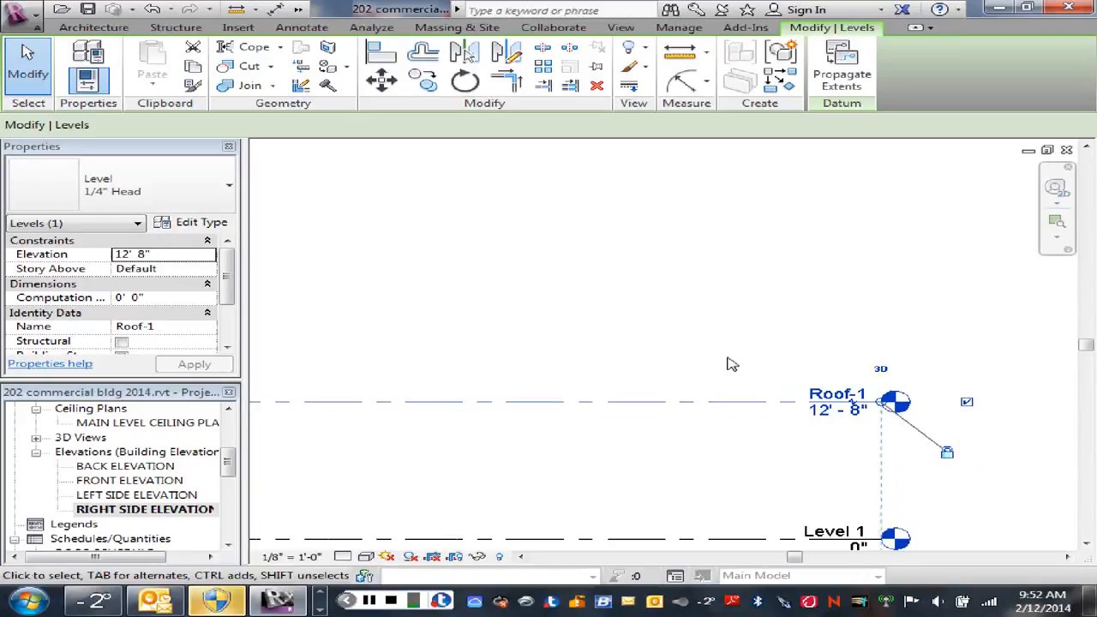
right_click(627, 443)
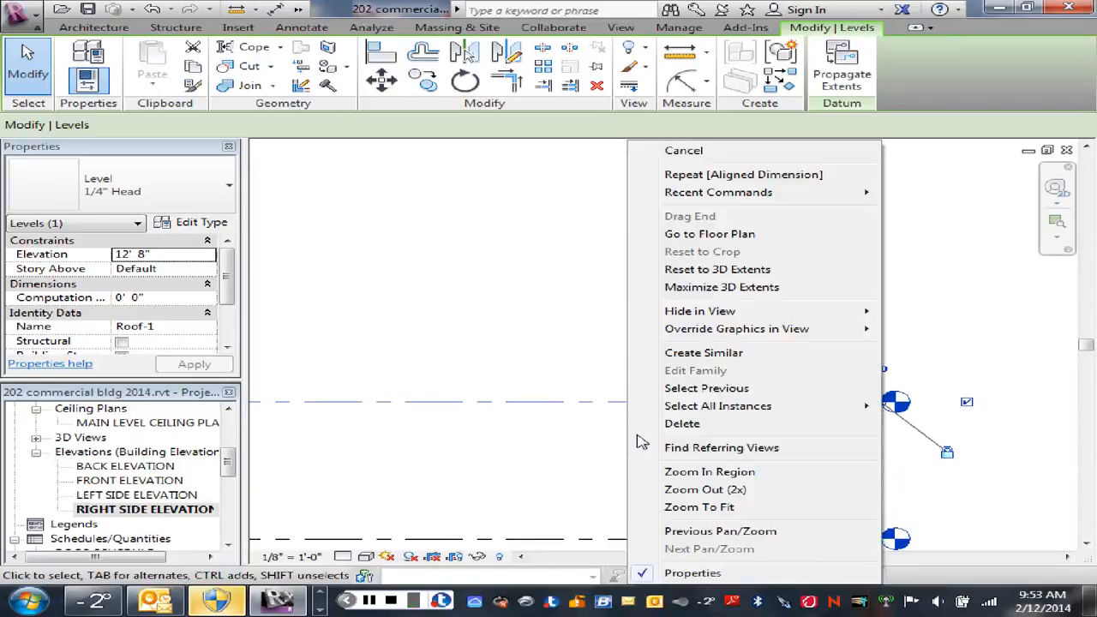
click(681, 152)
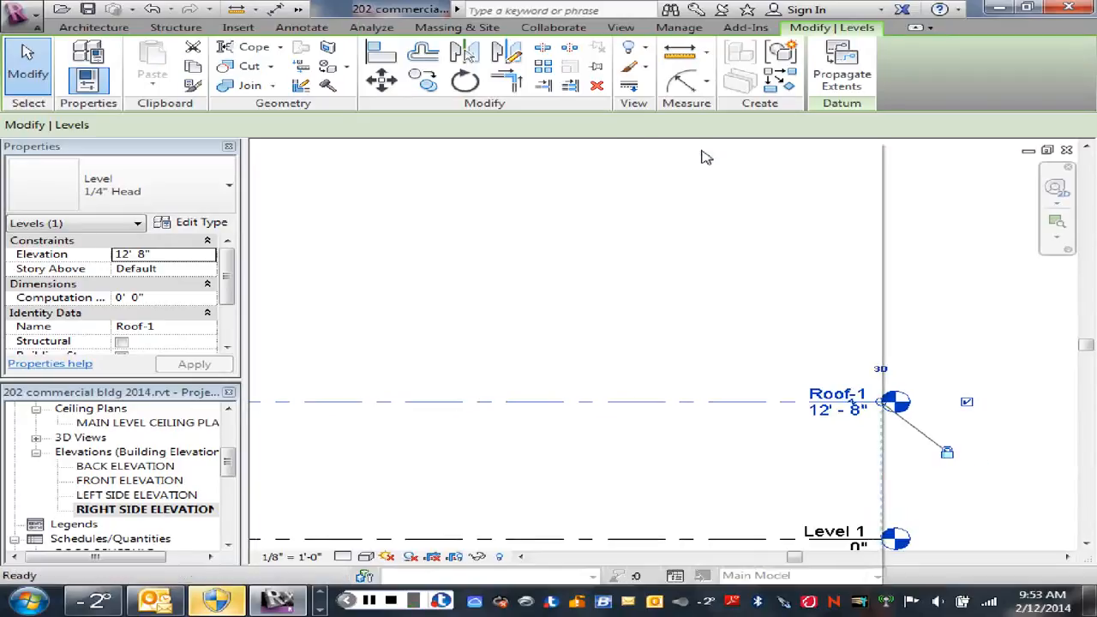
Step: Copy the Roof-1 level upward to create a new level at 17' 8"
click(625, 402)
click(423, 82)
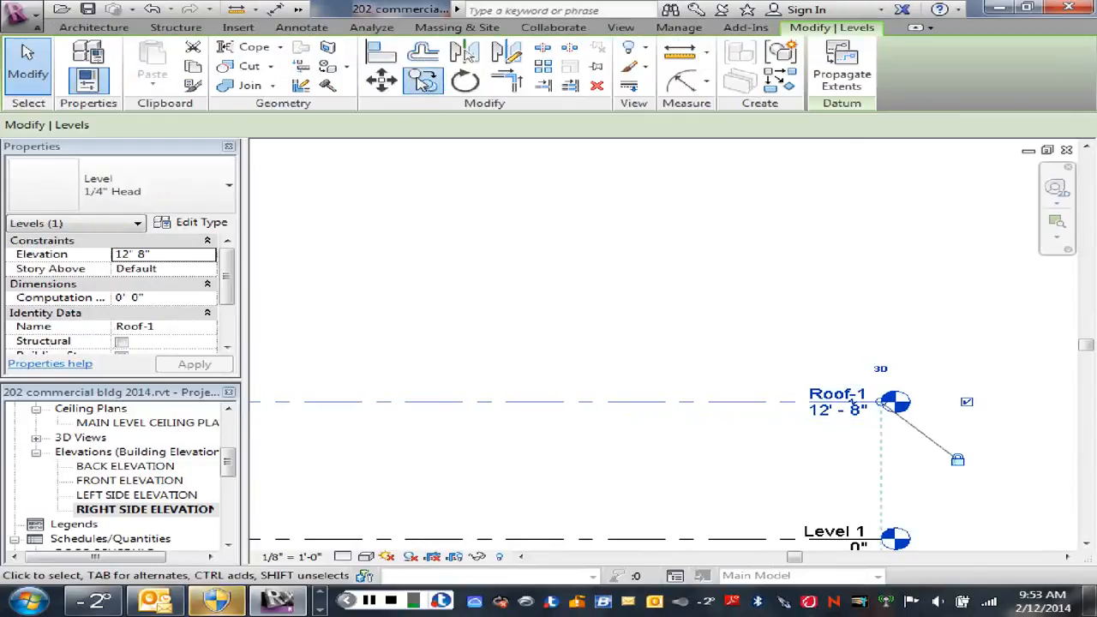
click(582, 363)
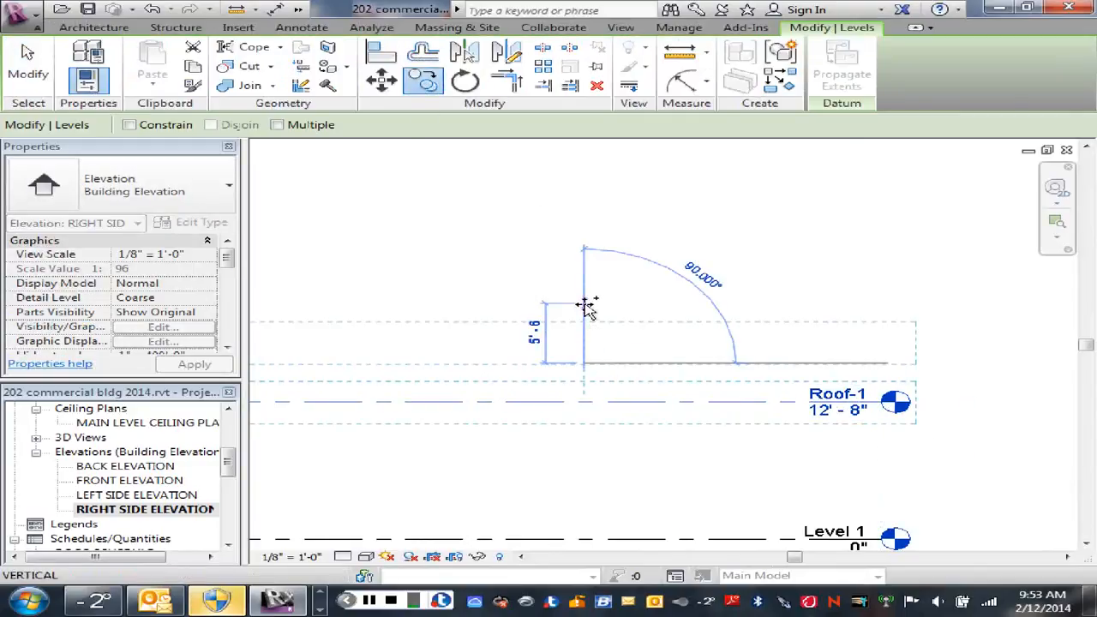
scroll(585, 309, down, 1)
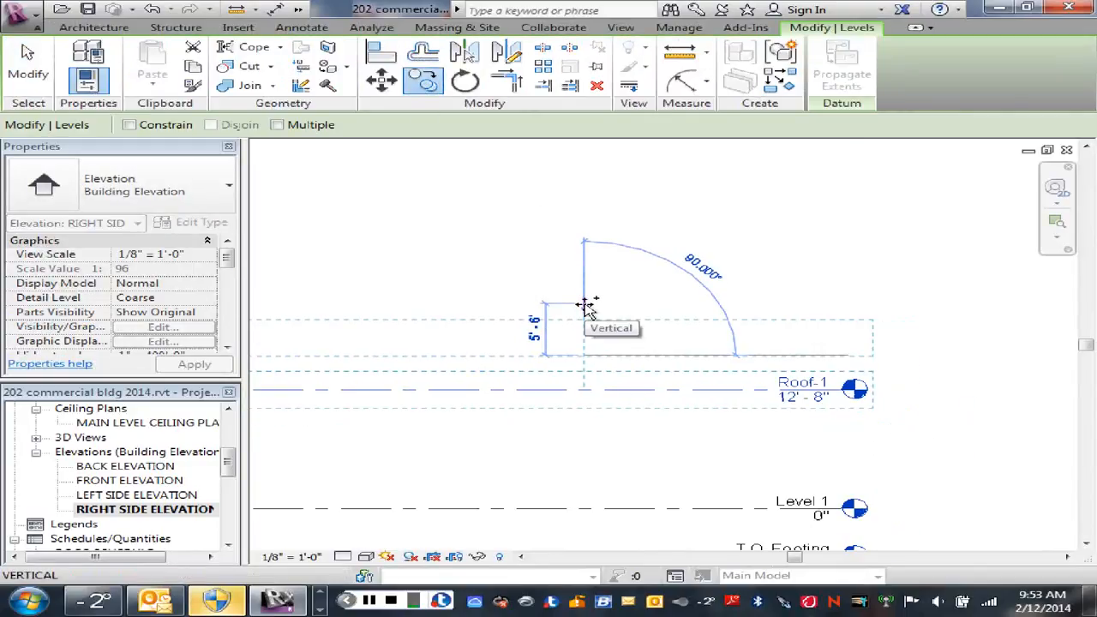
click(579, 310)
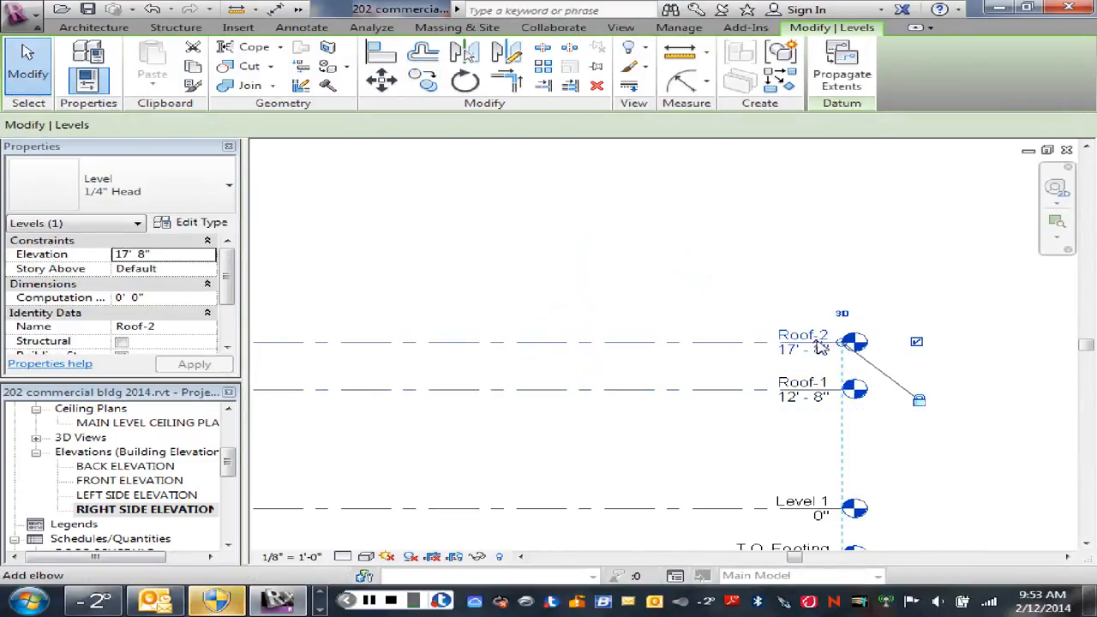
click(746, 289)
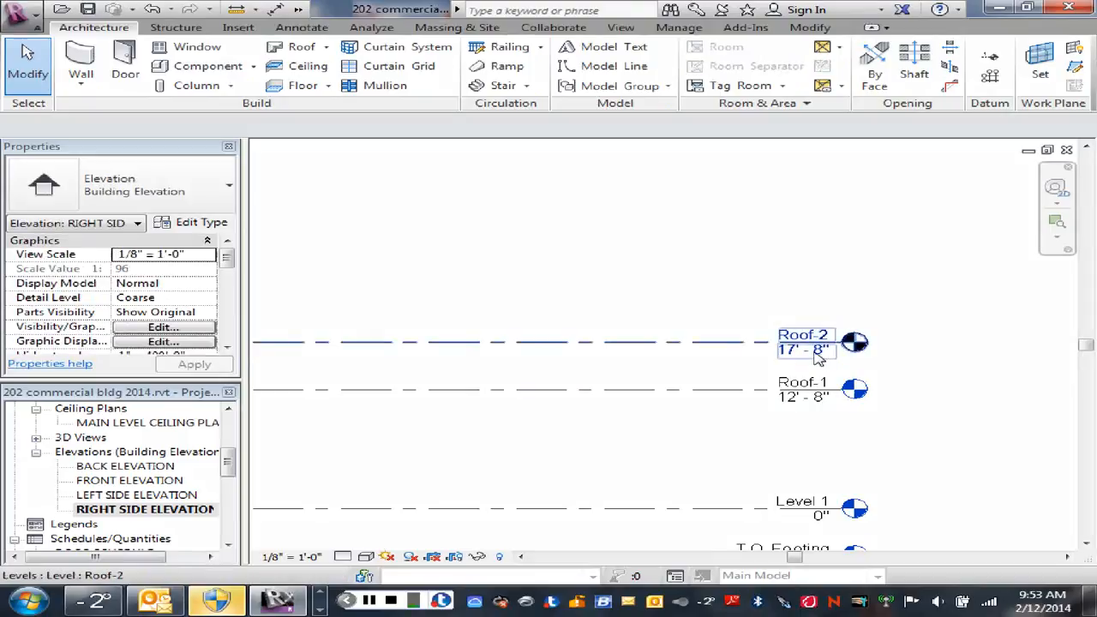
Step: Zoom out to review the new level together with the walls and grid lines
scroll(612, 379, down, 5)
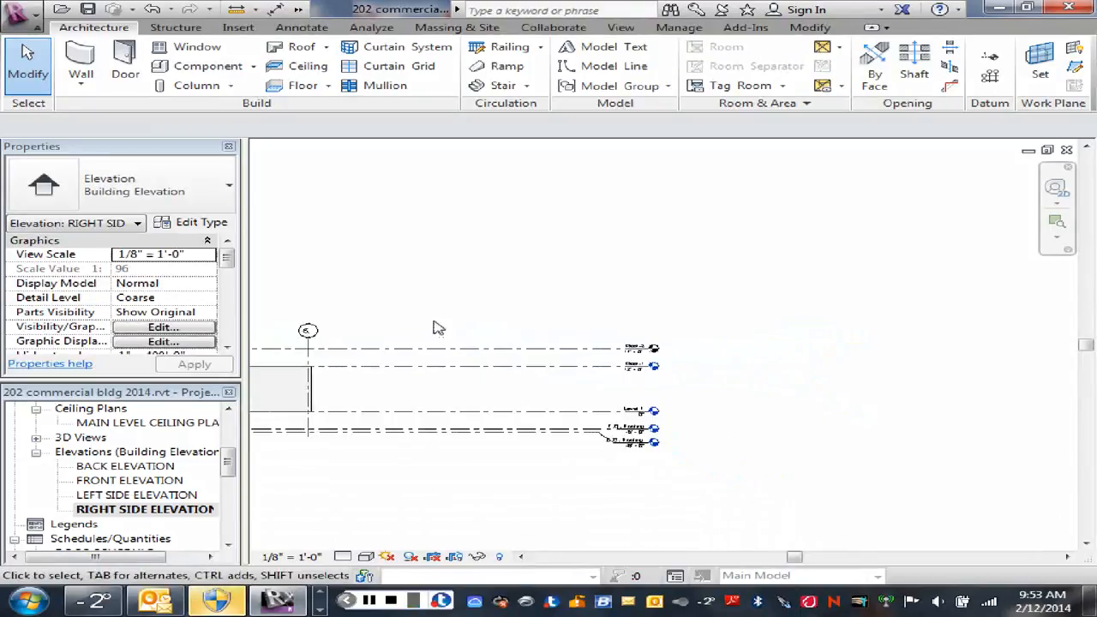
middle_drag(435, 326, 839, 335)
scroll(469, 364, up, 2)
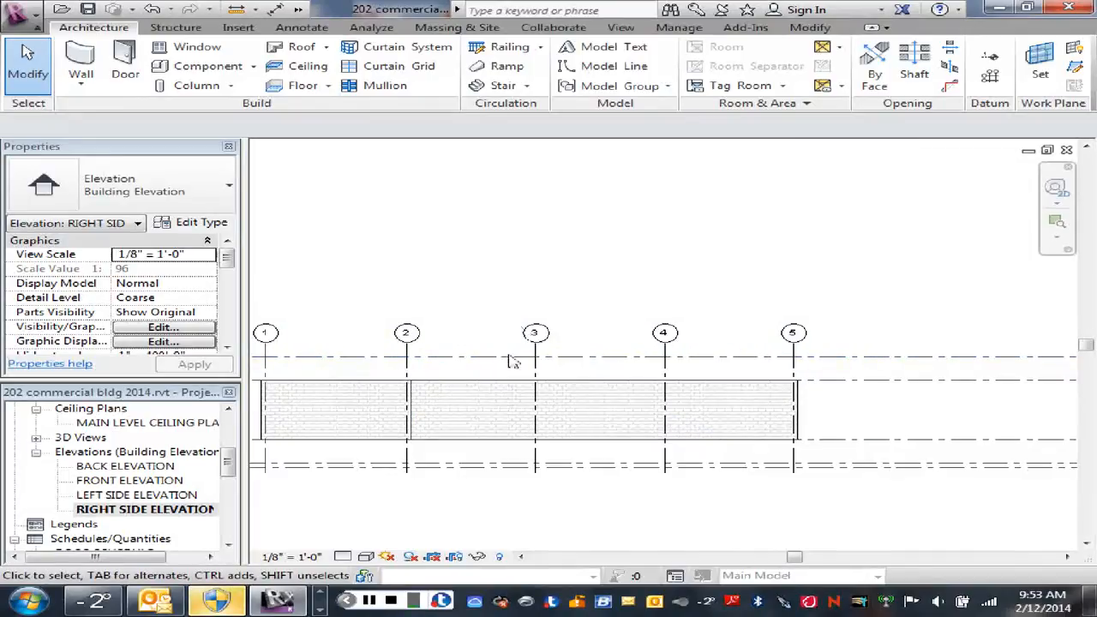
scroll(501, 358, down, 1)
scroll(487, 364, down, 1)
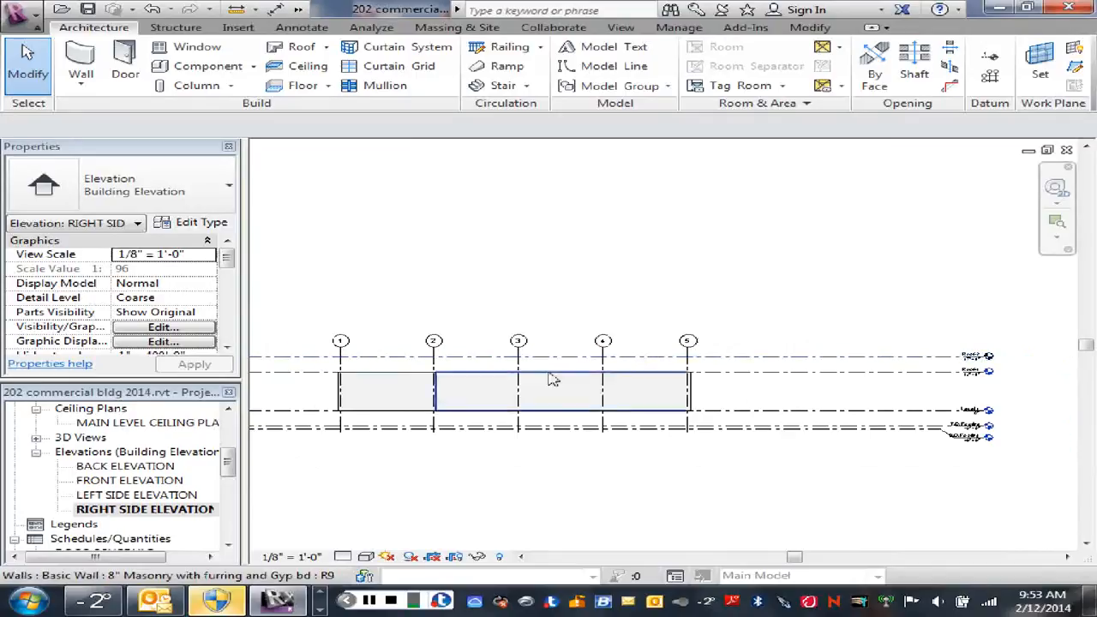
scroll(546, 390, down, 1)
drag(526, 387, 500, 384)
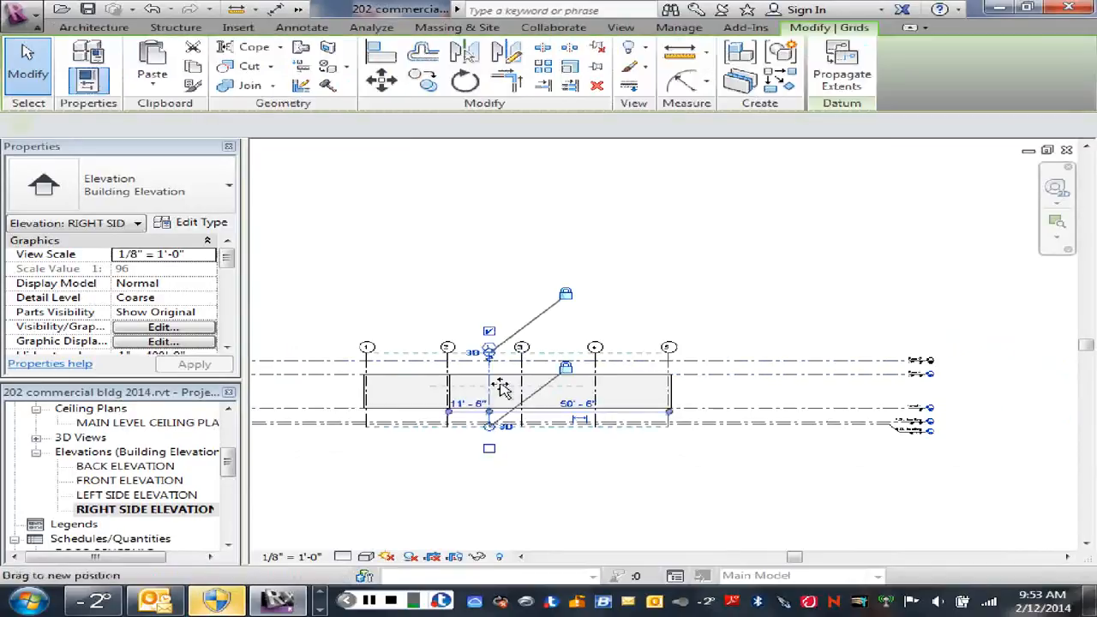
Step: Deselect the grids and undo the last grid edit
click(571, 318)
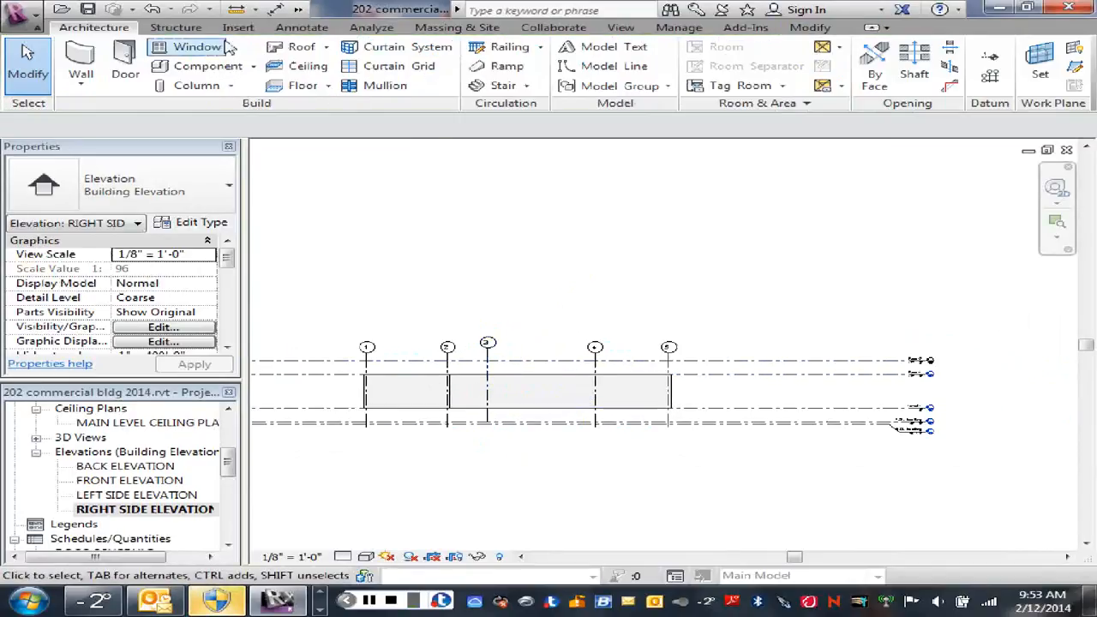
click(151, 9)
Step: Set the new upper roof level's elevation to 15' 8"
middle_drag(540, 298, 590, 272)
scroll(506, 329, up, 1)
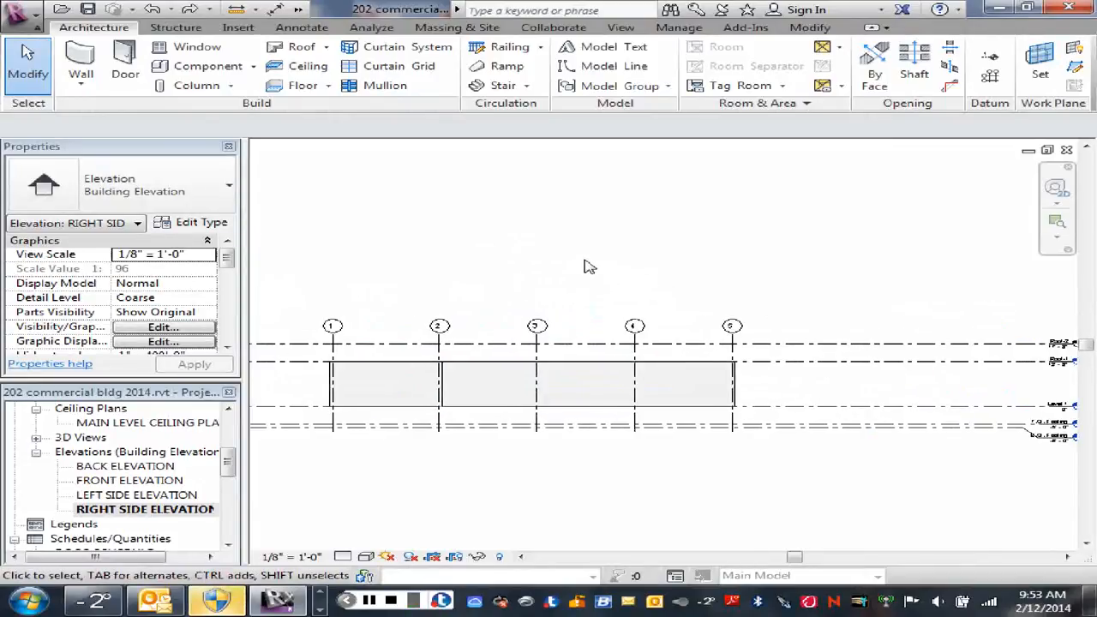
scroll(788, 270, down, 1)
middle_drag(823, 281, 627, 283)
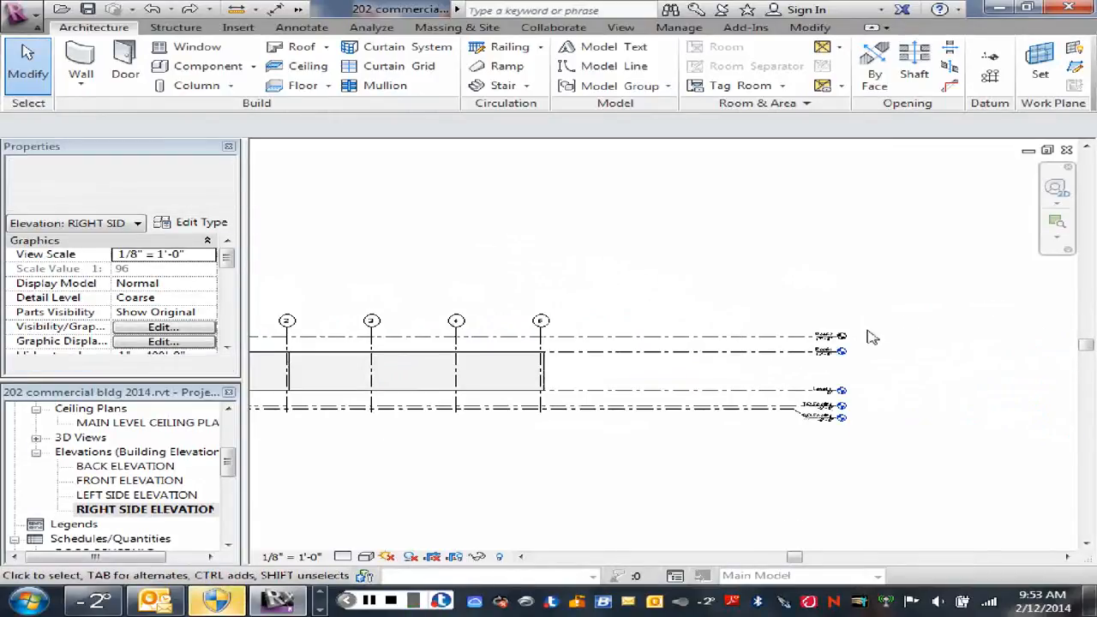
scroll(835, 337, up, 3)
double_click(795, 347)
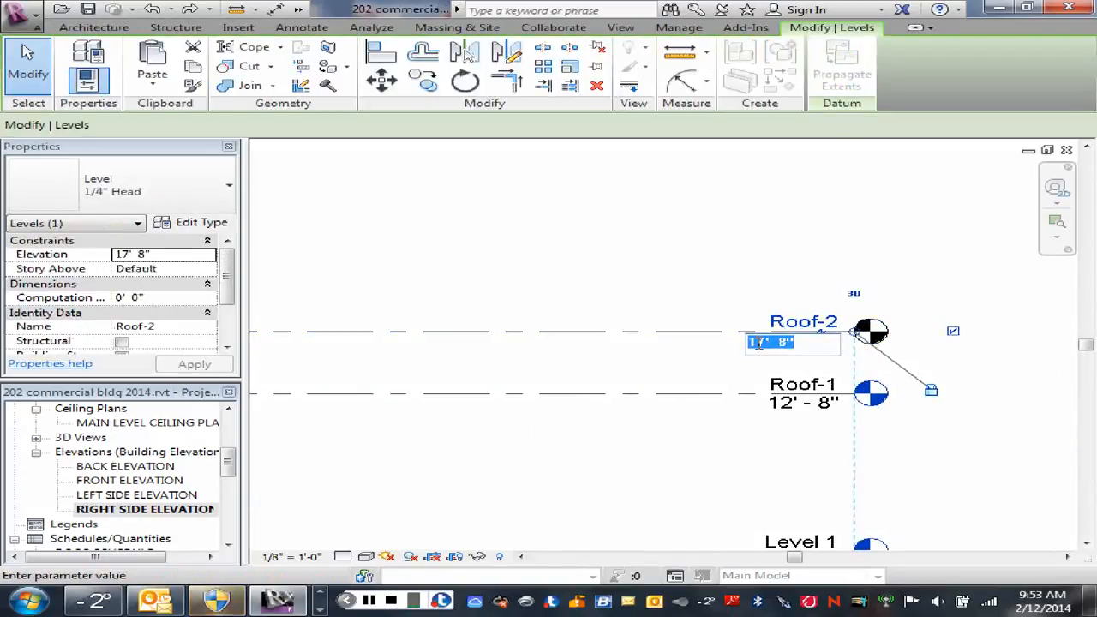
drag(757, 343, 764, 343)
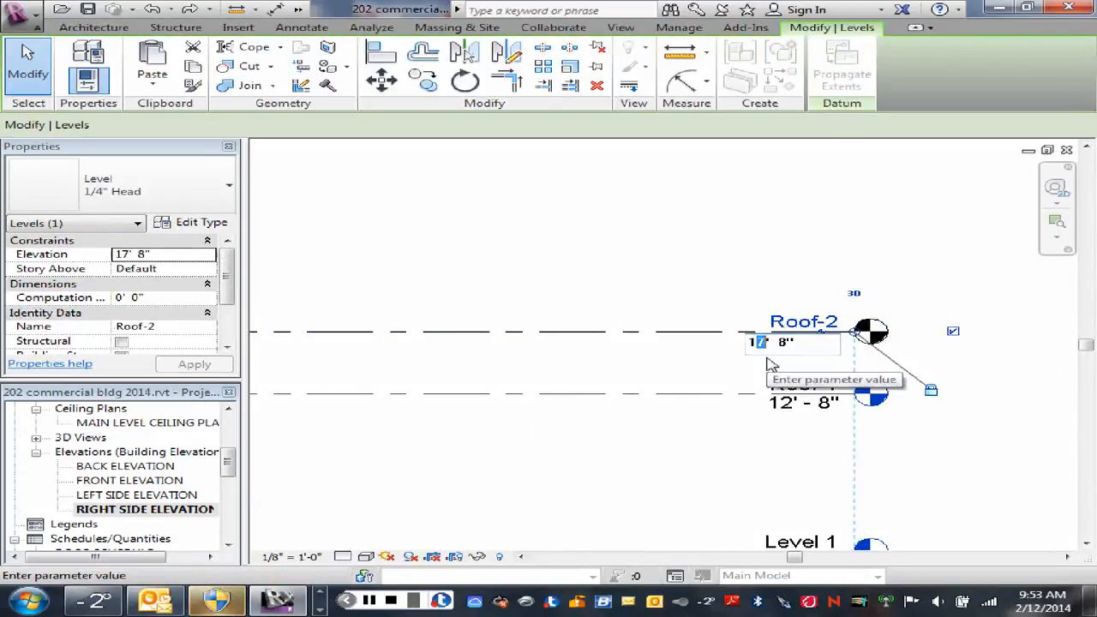
text(5)
key(Return)
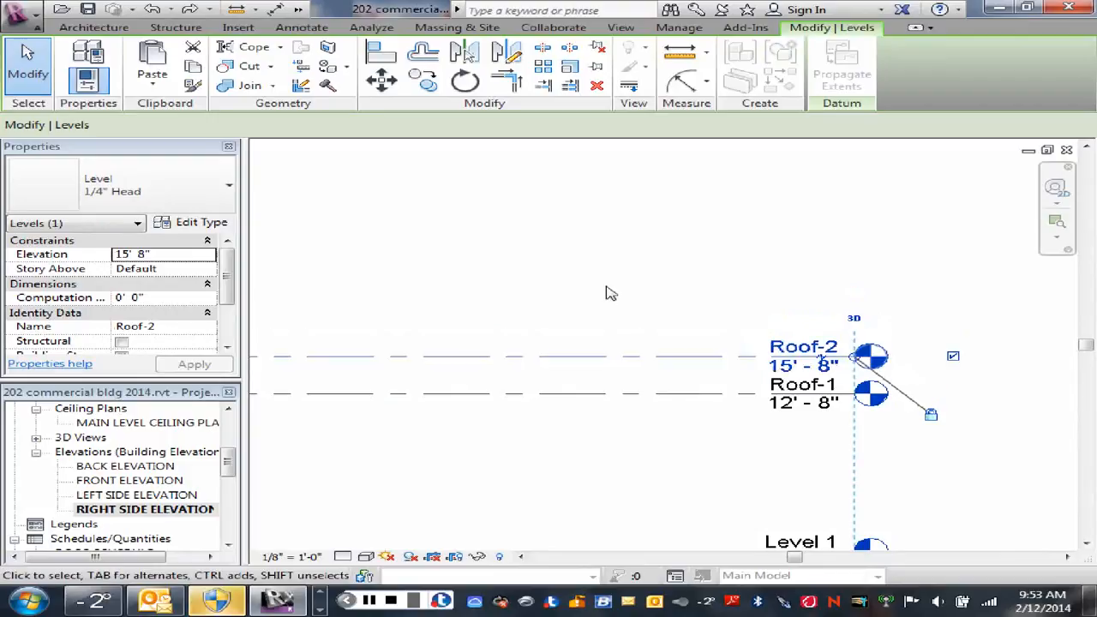
Step: Pan and zoom along the elevation to review the roof, Level 1 and footing level heads
scroll(591, 287, down, 2)
middle_drag(568, 283, 847, 283)
scroll(805, 284, down, 1)
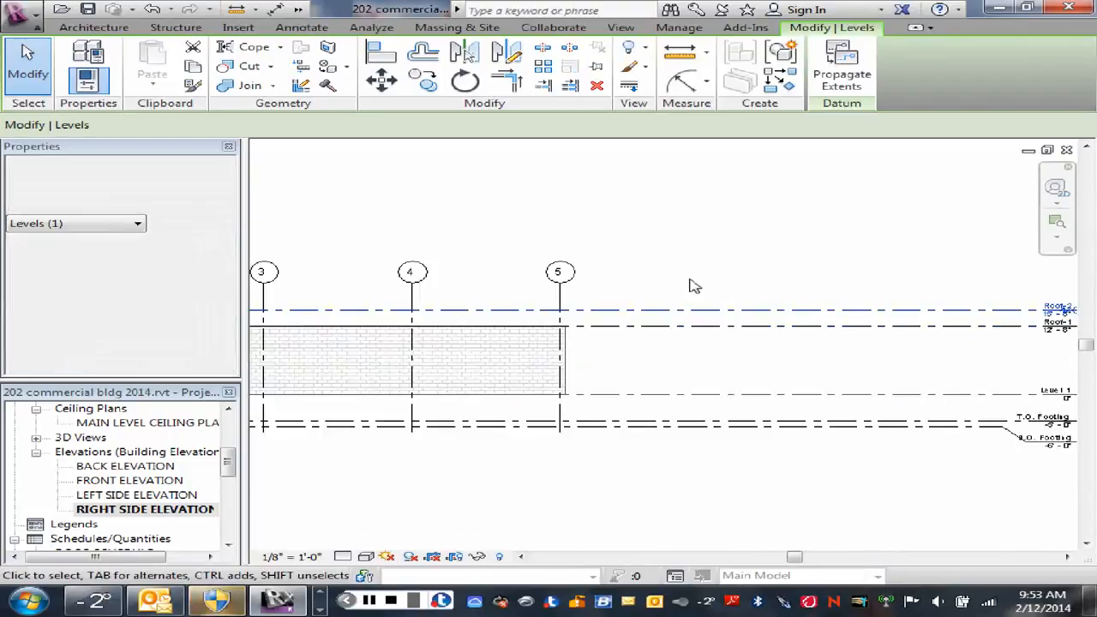
scroll(693, 285, down, 1)
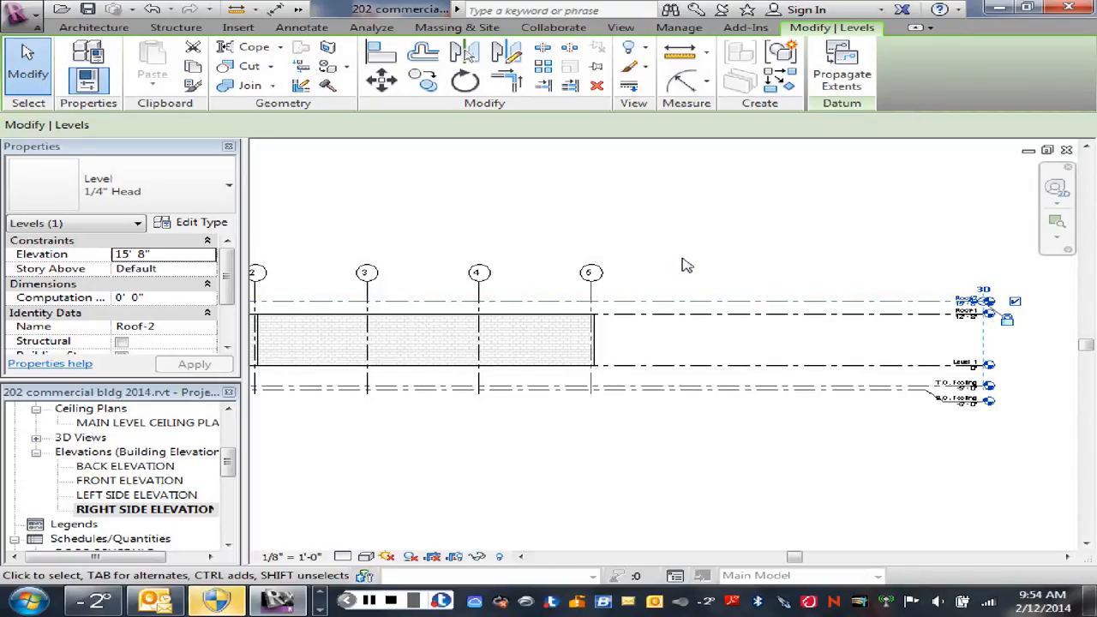
scroll(686, 265, down, 1)
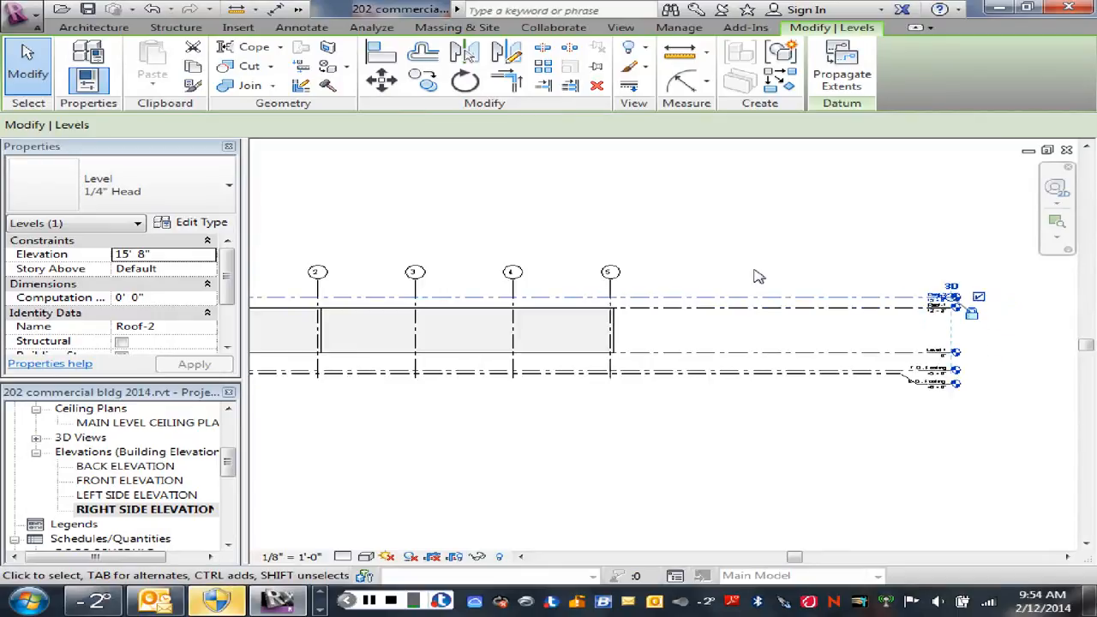
scroll(759, 276, down, 1)
scroll(703, 360, up, 1)
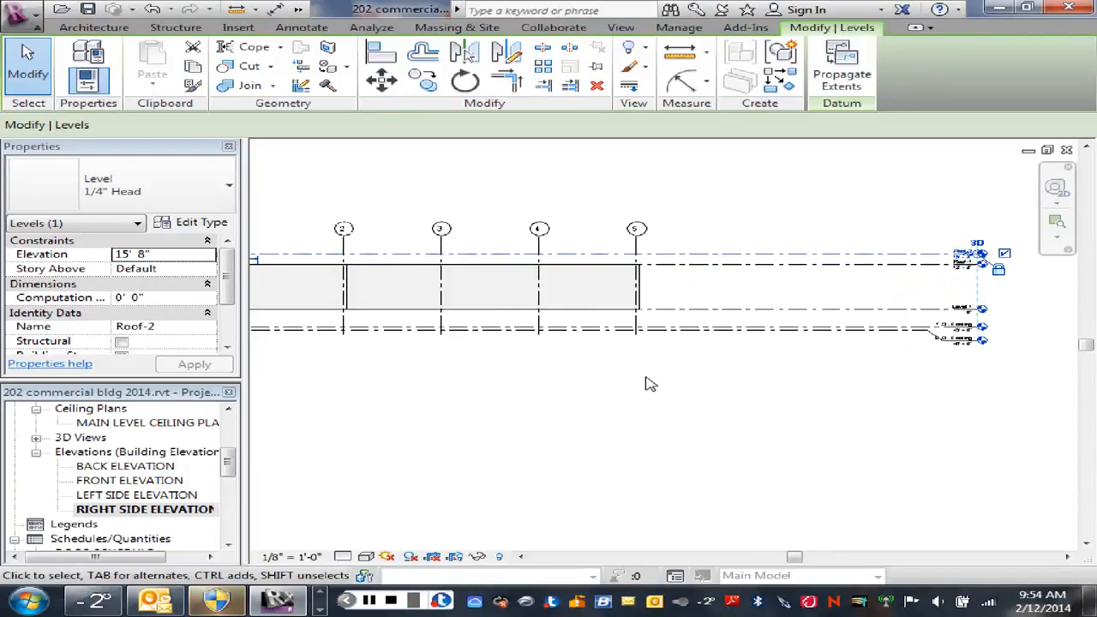
scroll(656, 347, up, 2)
scroll(647, 339, up, 3)
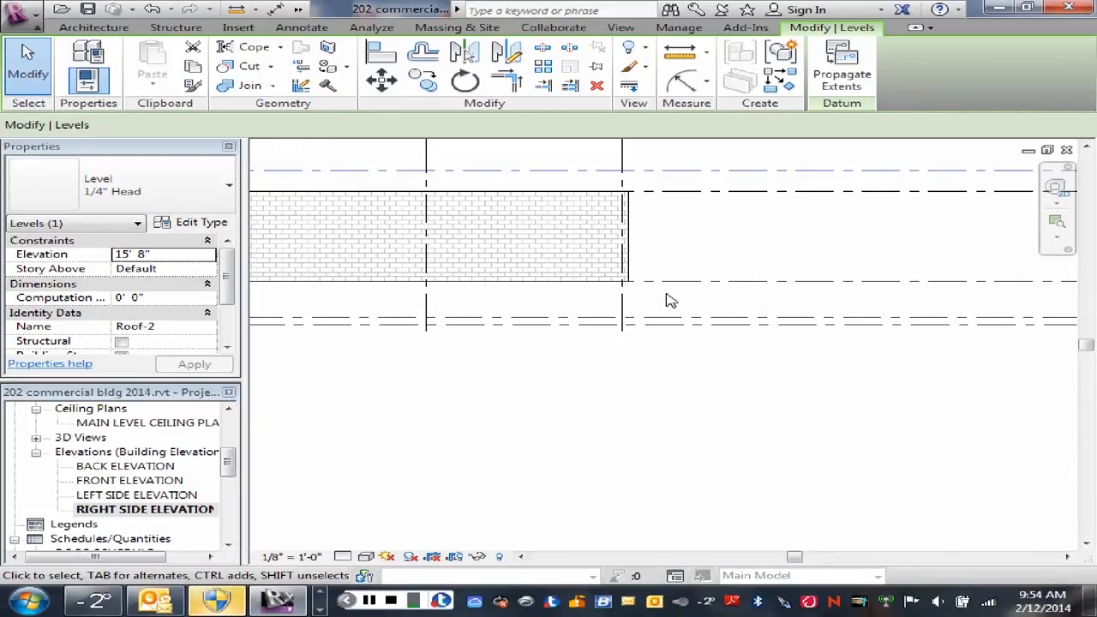
scroll(668, 301, down, 3)
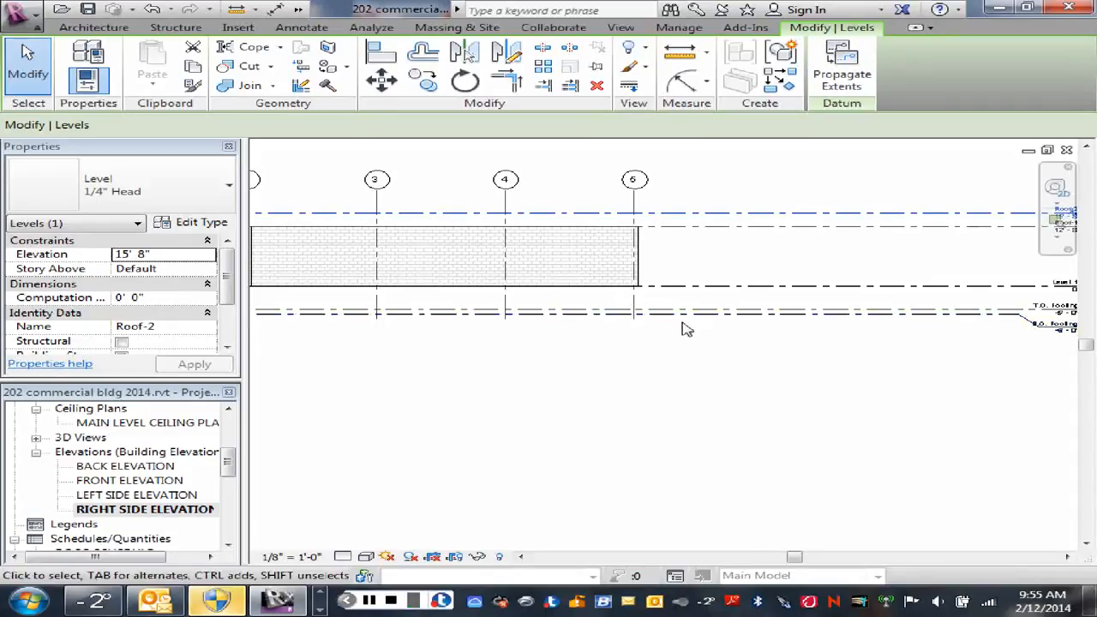
scroll(683, 320, down, 1)
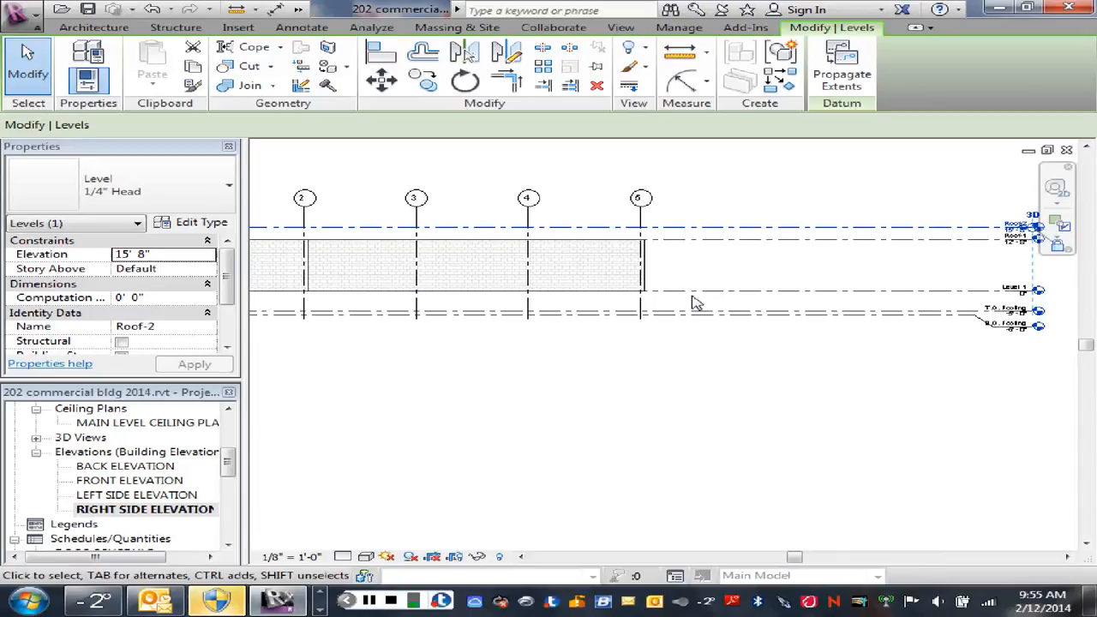
scroll(690, 303, up, 2)
scroll(811, 319, down, 1)
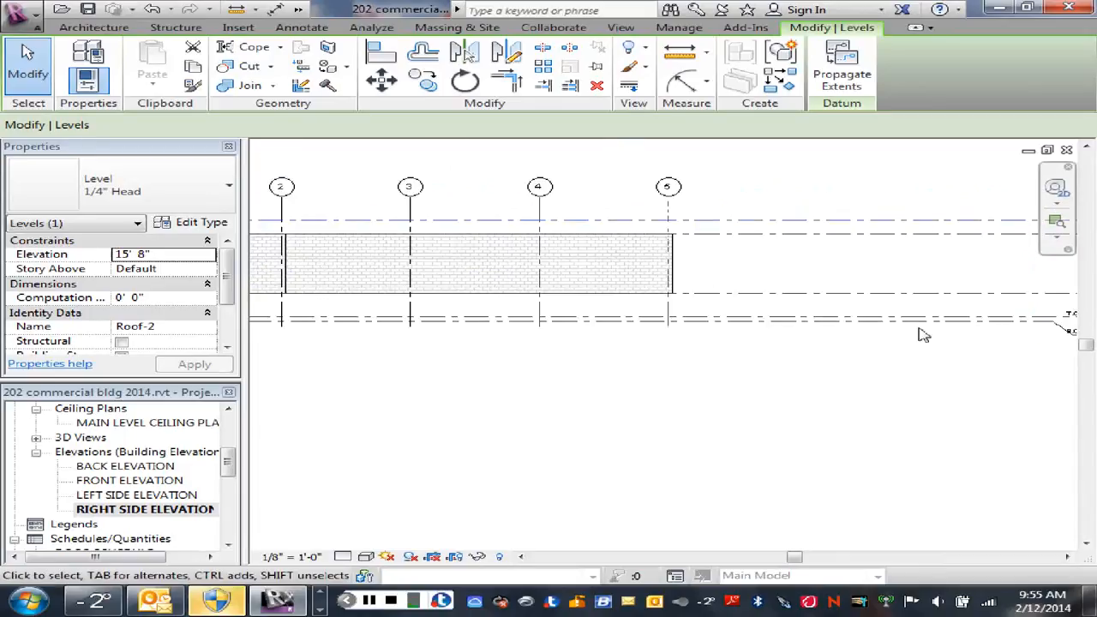
middle_drag(923, 334, 691, 367)
scroll(888, 323, up, 2)
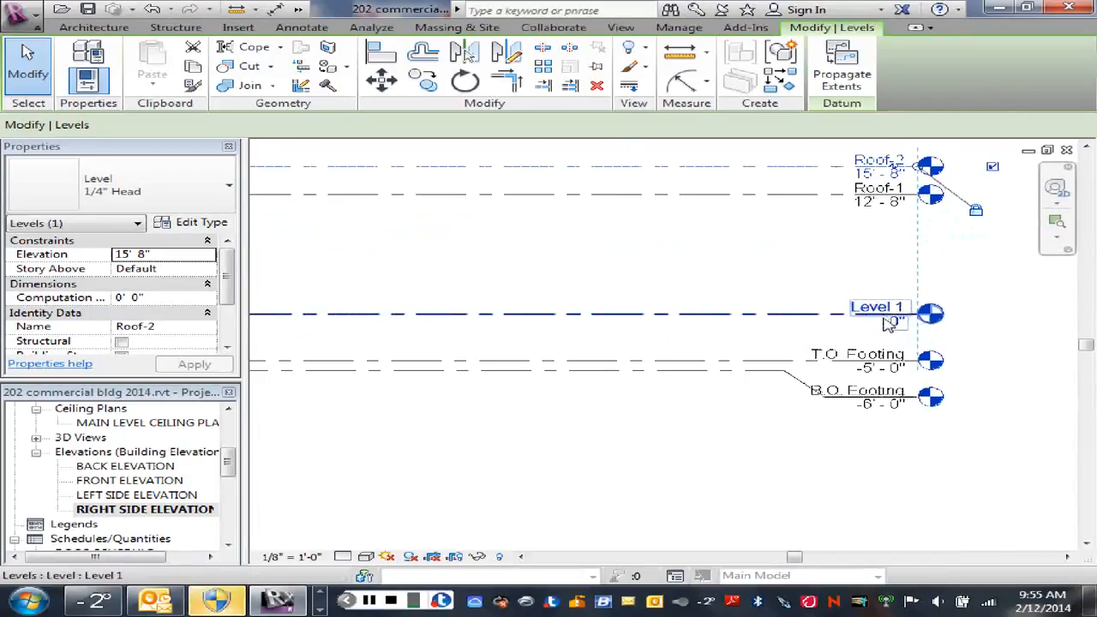
scroll(889, 324, up, 1)
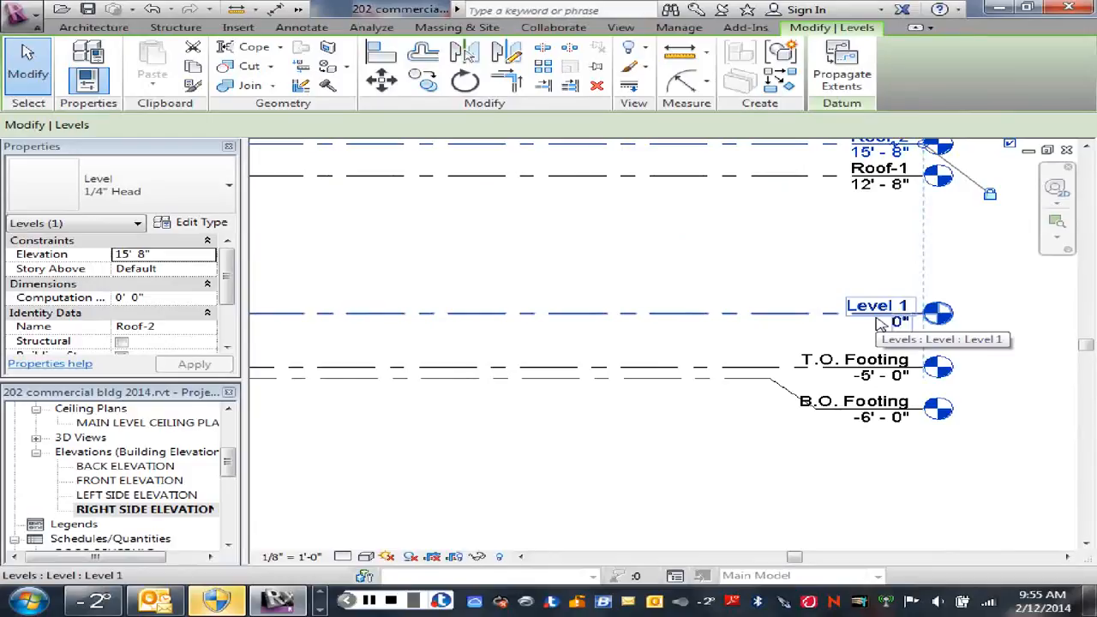
scroll(878, 324, up, 1)
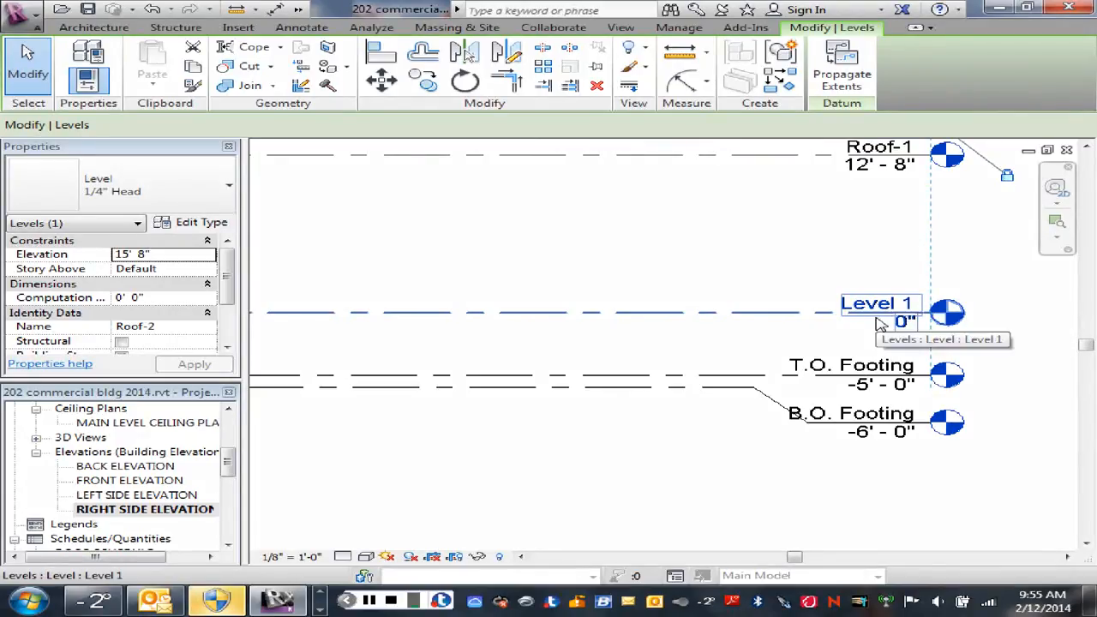
scroll(705, 343, down, 2)
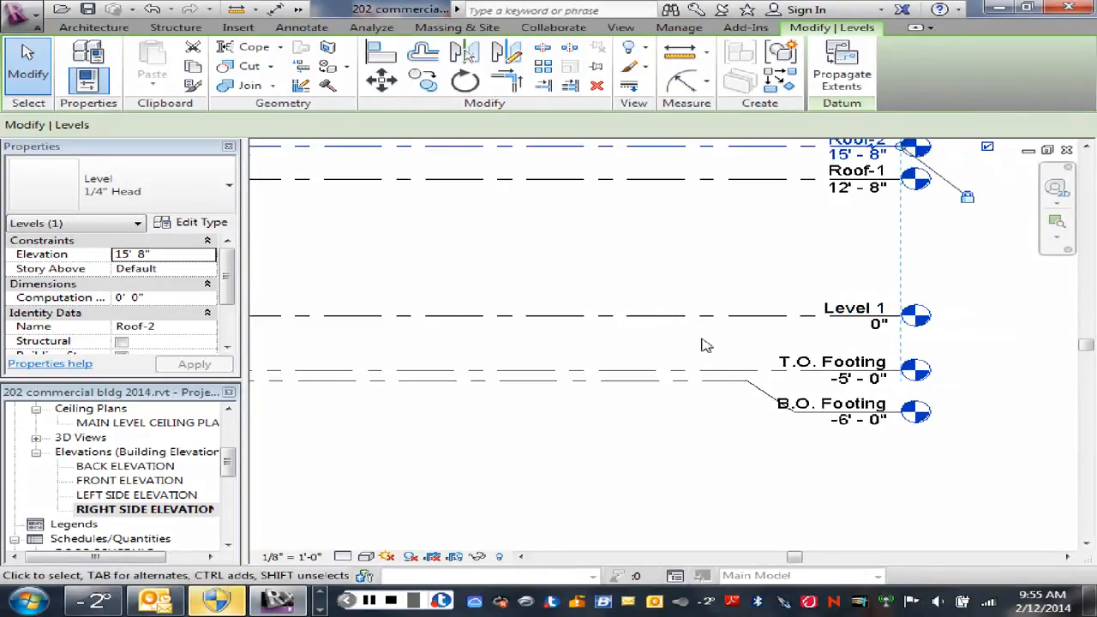
middle_drag(694, 348, 877, 338)
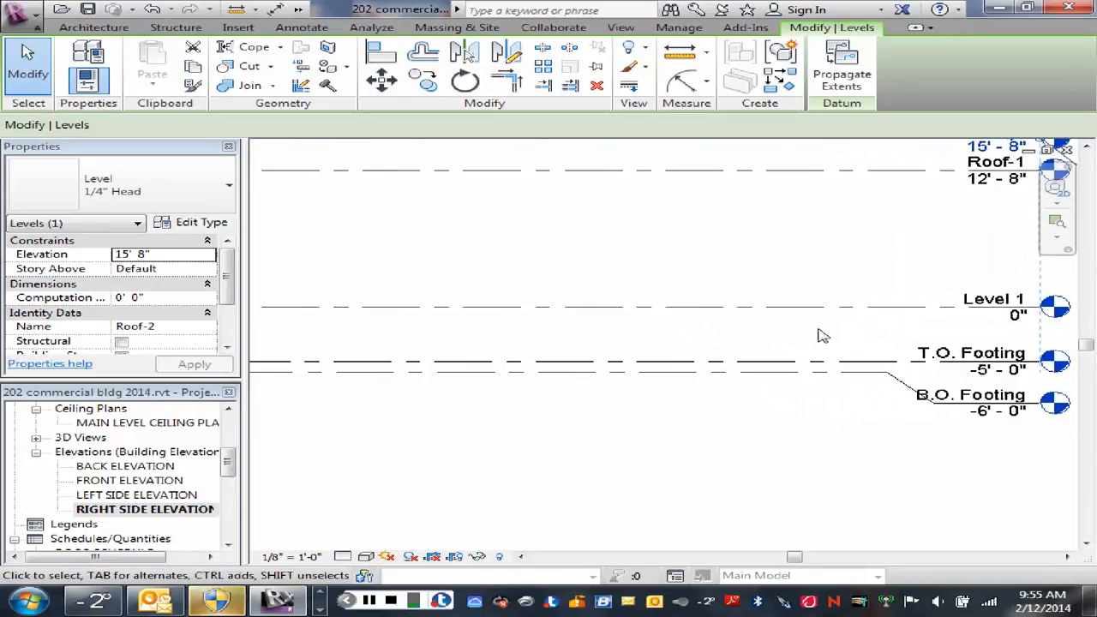
scroll(766, 343, down, 2)
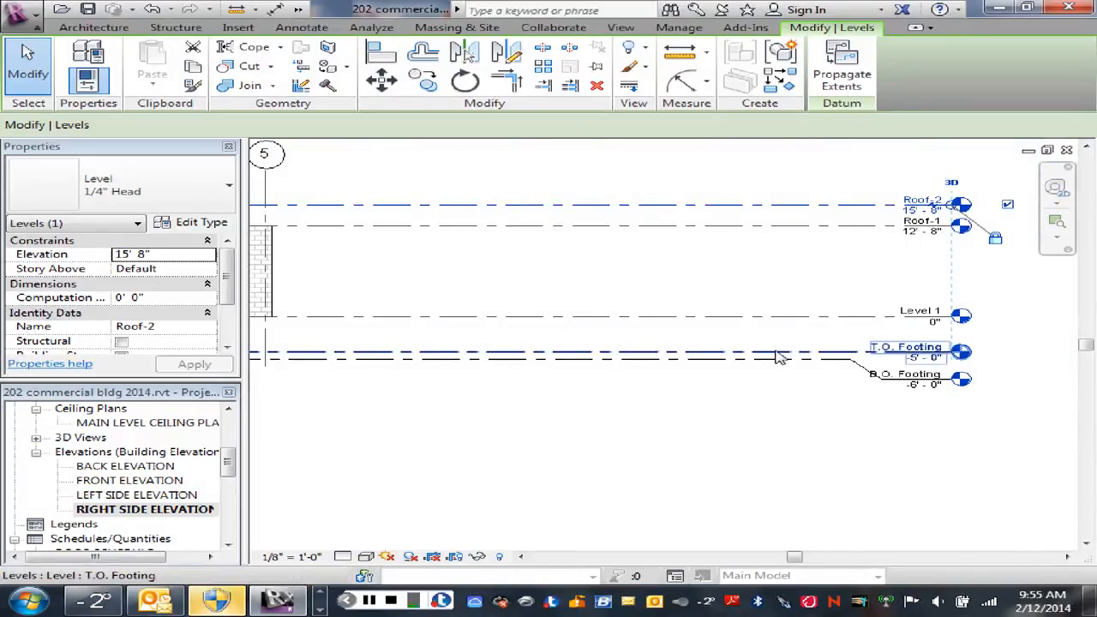
Step: Set the B.O. Footing level's elevation to -11' 0"
click(775, 360)
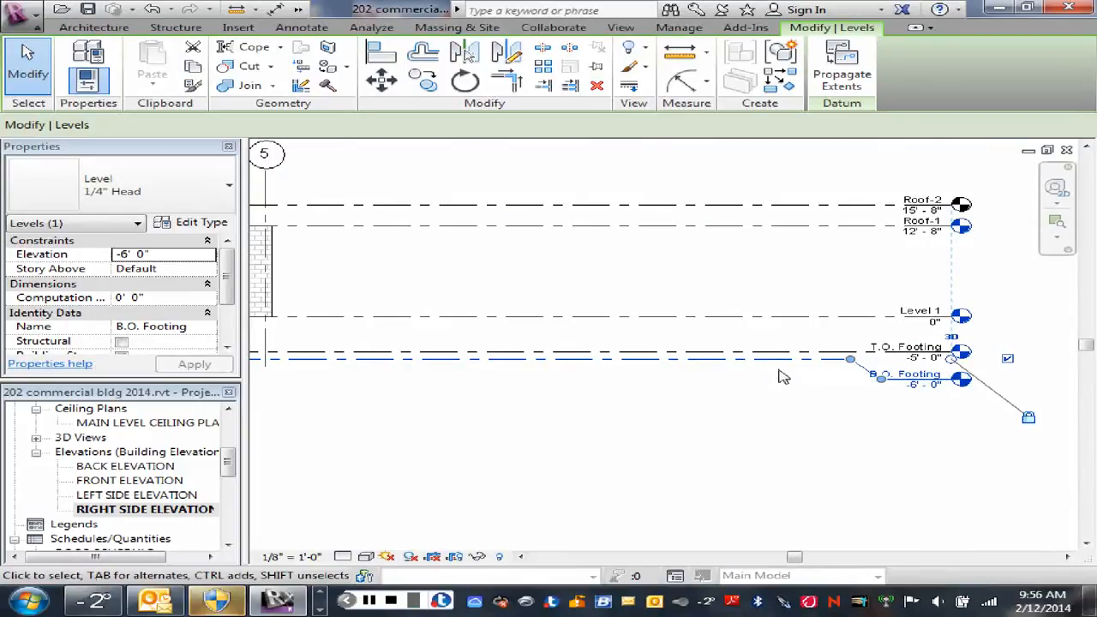
click(918, 387)
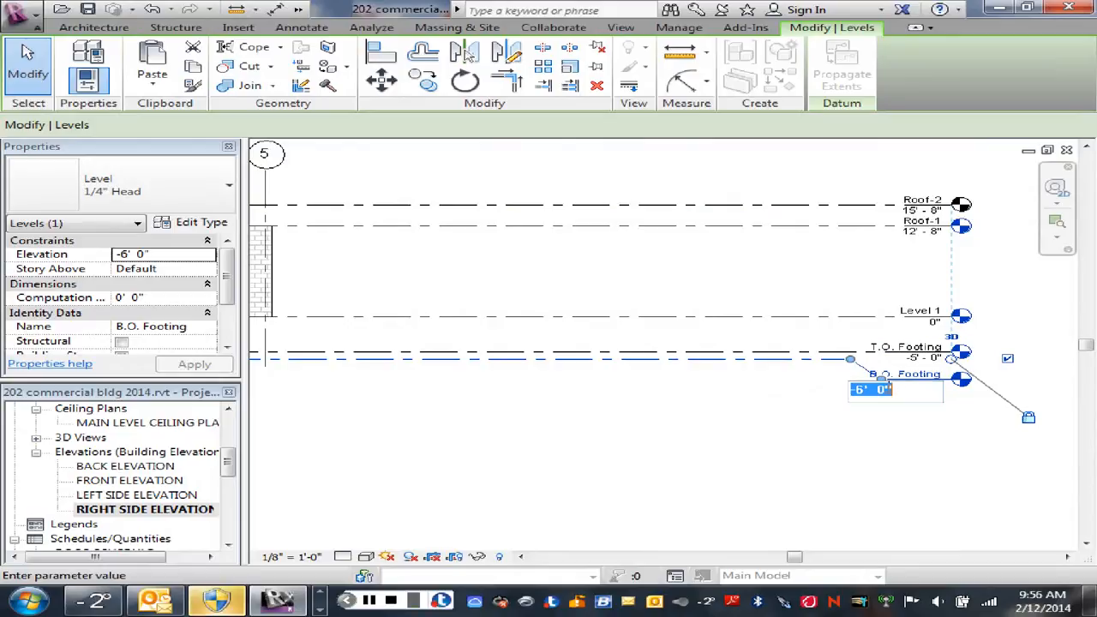
click(858, 390)
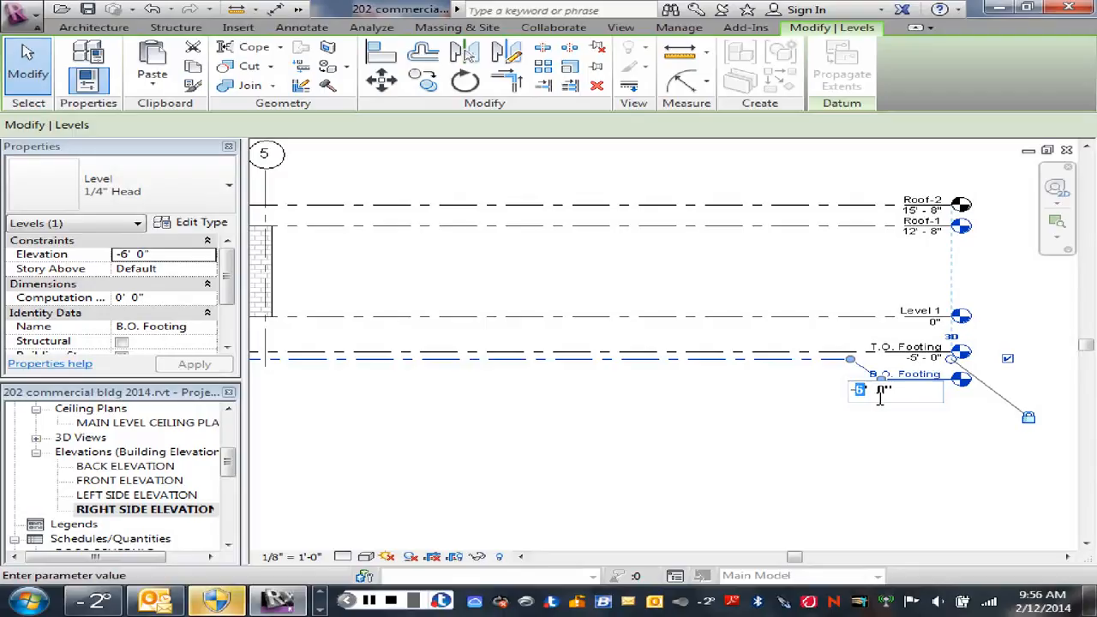
text(-11)
key(Return)
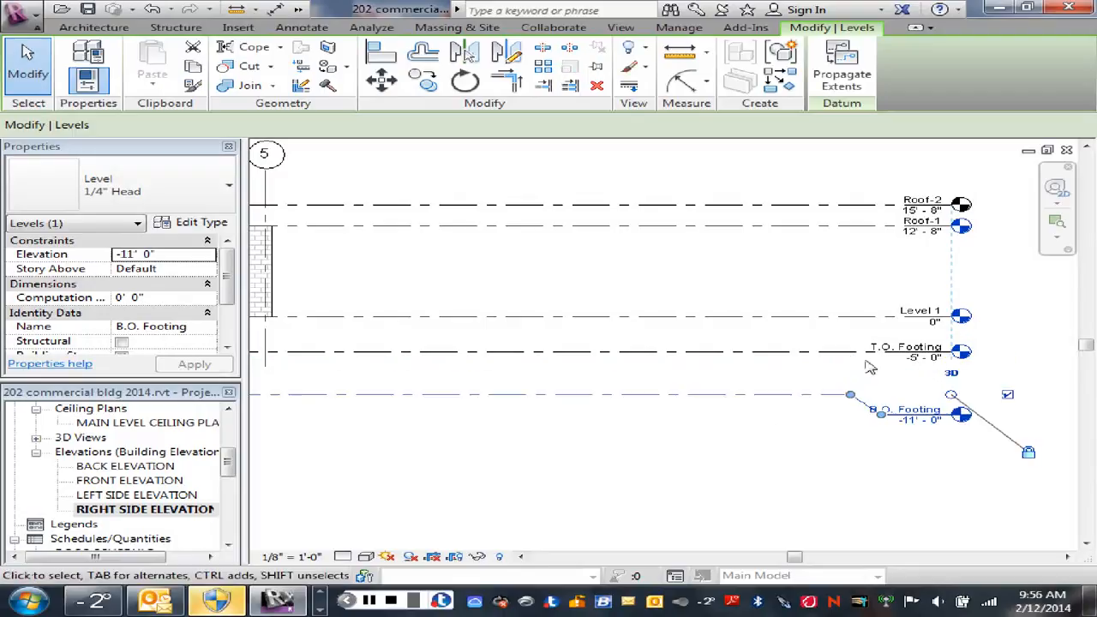
Step: Set the T.O. Footing level's elevation to -10' 0"
click(852, 350)
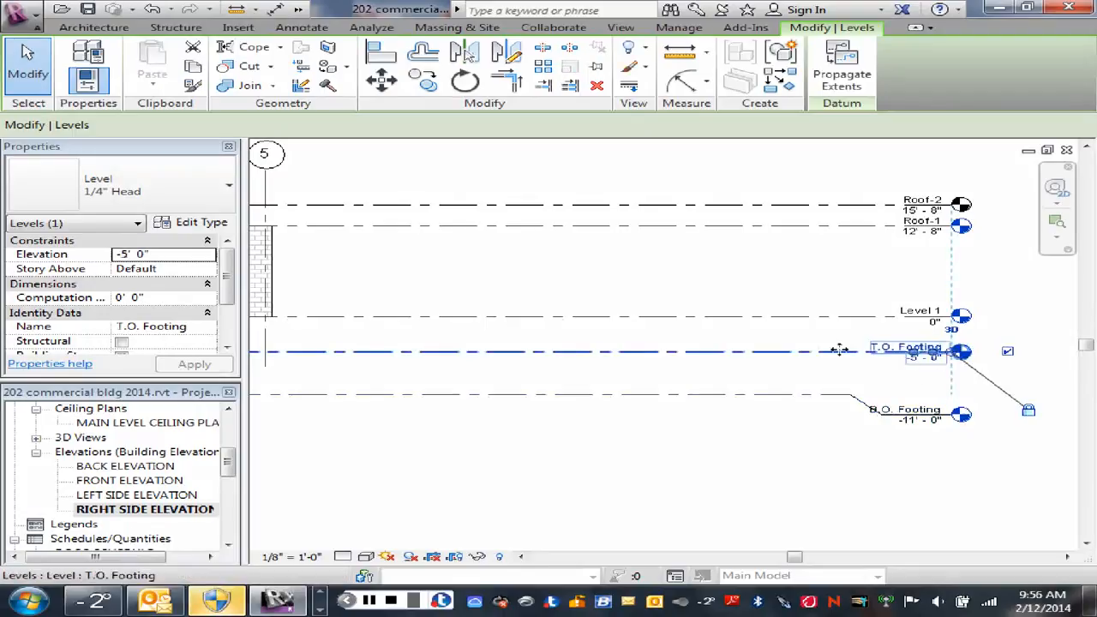
click(919, 361)
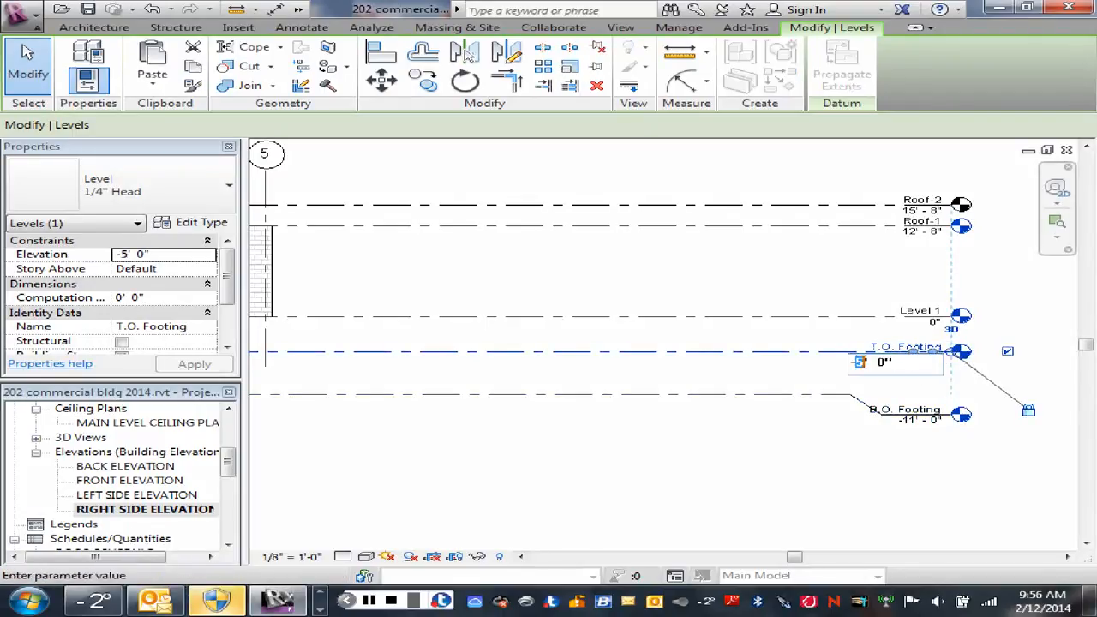
text(-10)
key(Return)
Step: Deselect the level and pan and zoom to review the adjusted footing levels against the walls and grids
click(748, 346)
scroll(749, 346, down, 2)
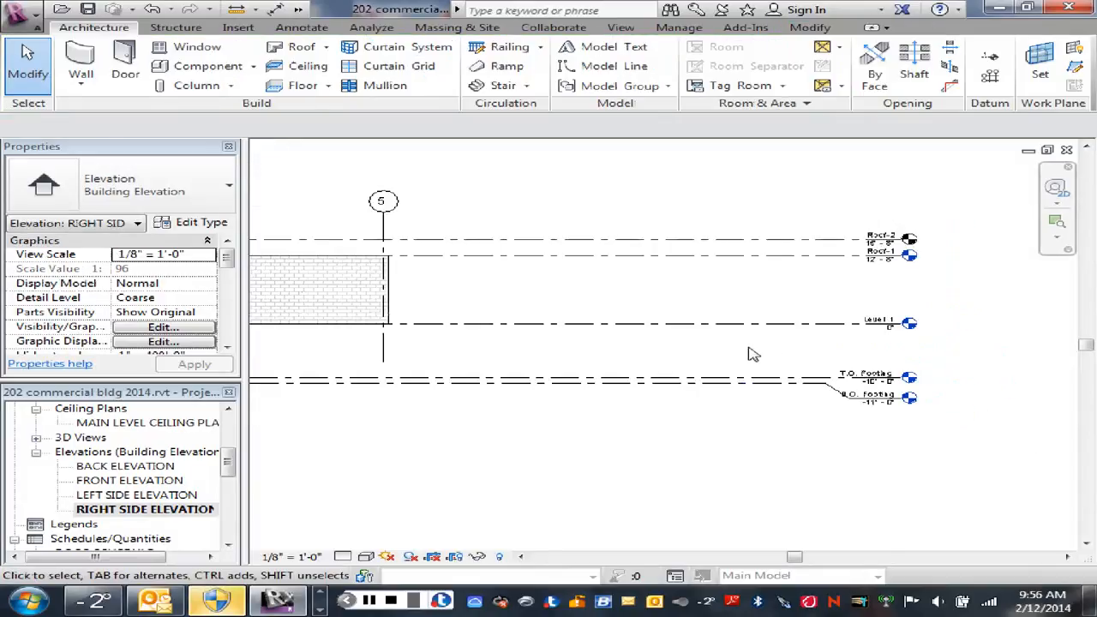
middle_drag(595, 370, 489, 380)
scroll(797, 364, up, 1)
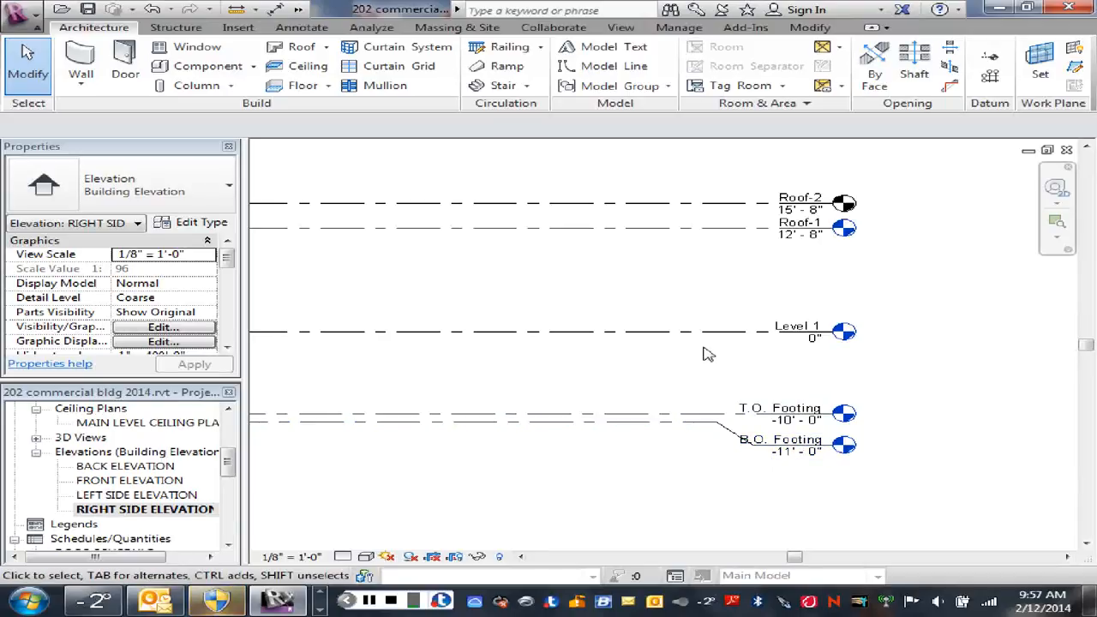
scroll(786, 367, down, 1)
scroll(637, 375, down, 3)
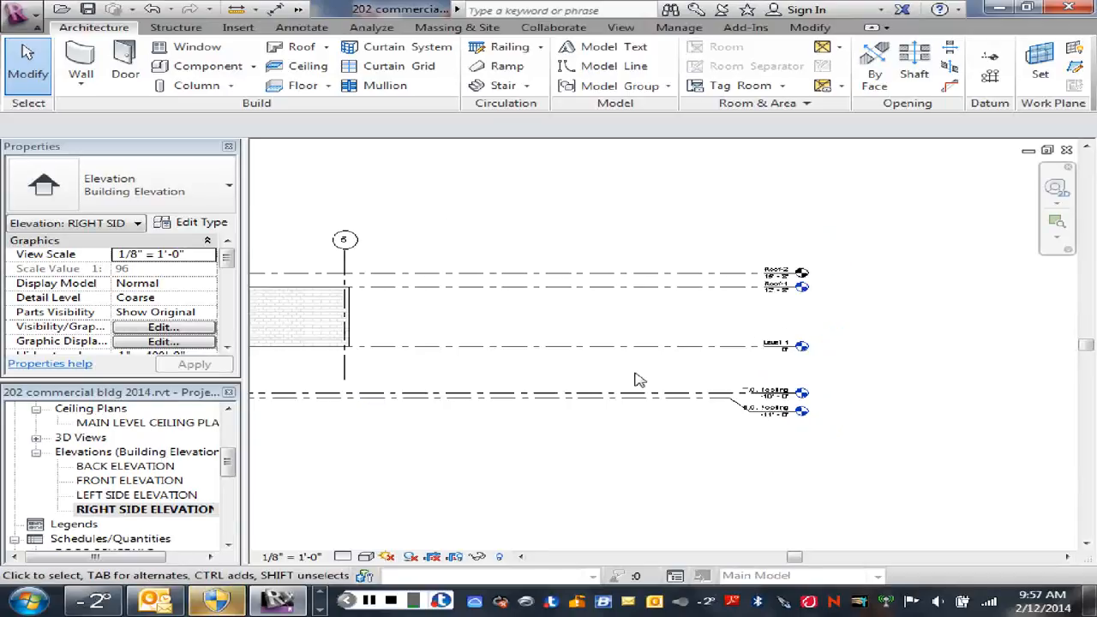
middle_drag(600, 372, 732, 378)
scroll(733, 378, down, 1)
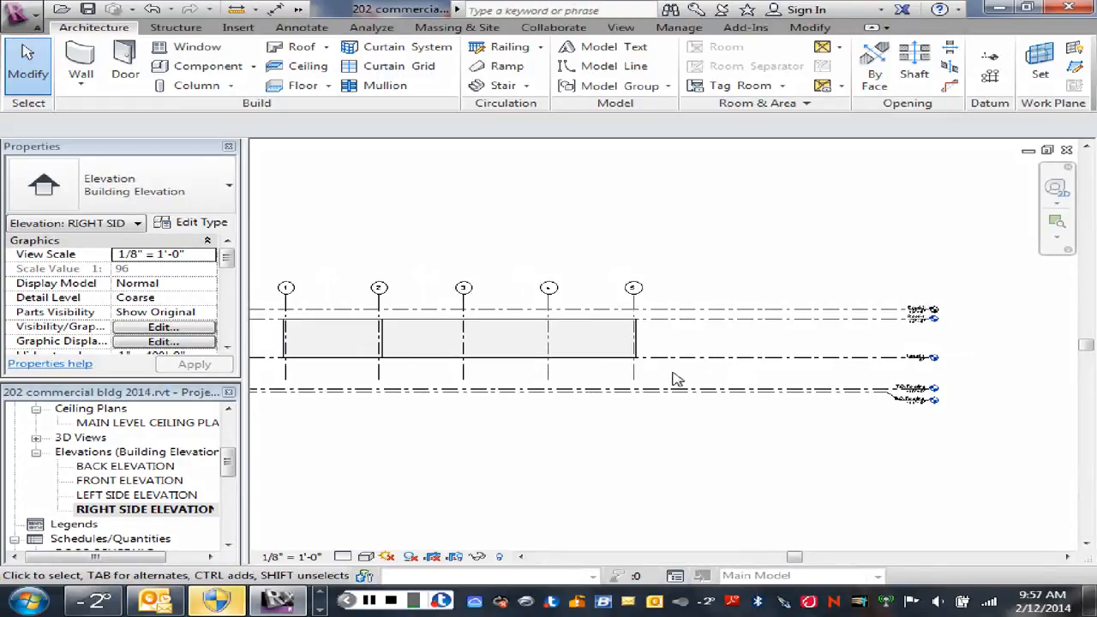
scroll(727, 383, up, 1)
scroll(725, 384, up, 1)
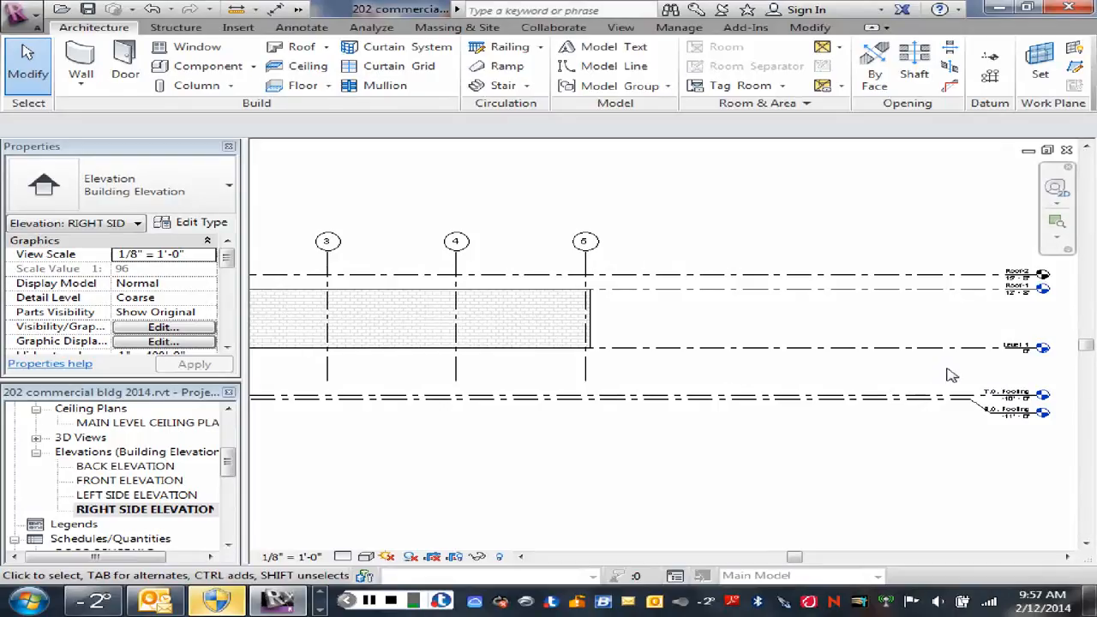
Step: Copy the T.O. Footing level 4" upward to create a new level
click(938, 400)
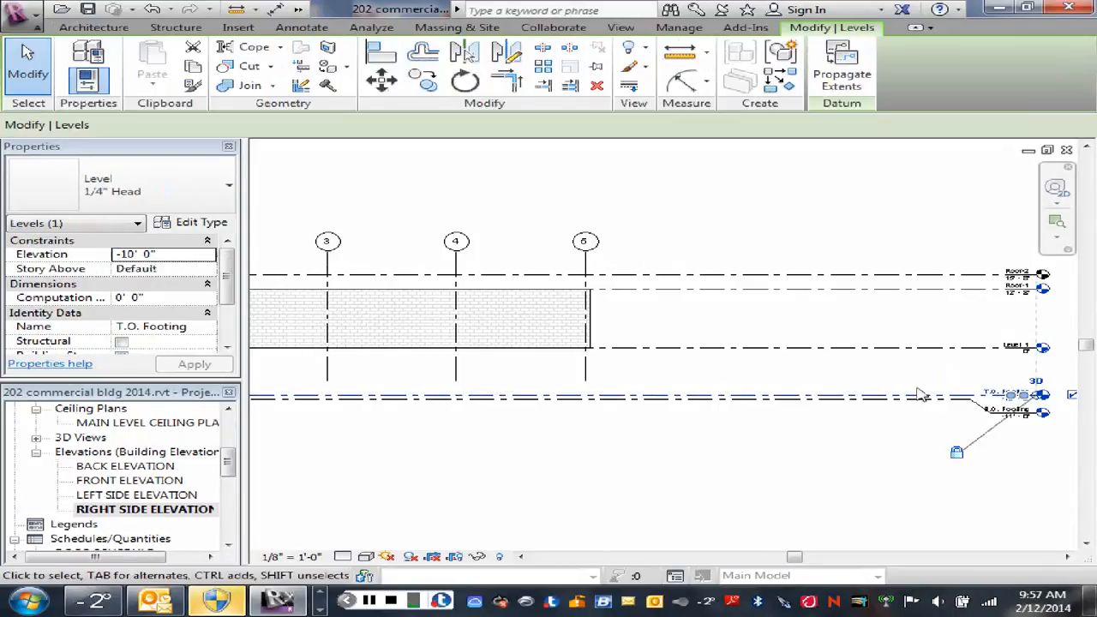
click(422, 81)
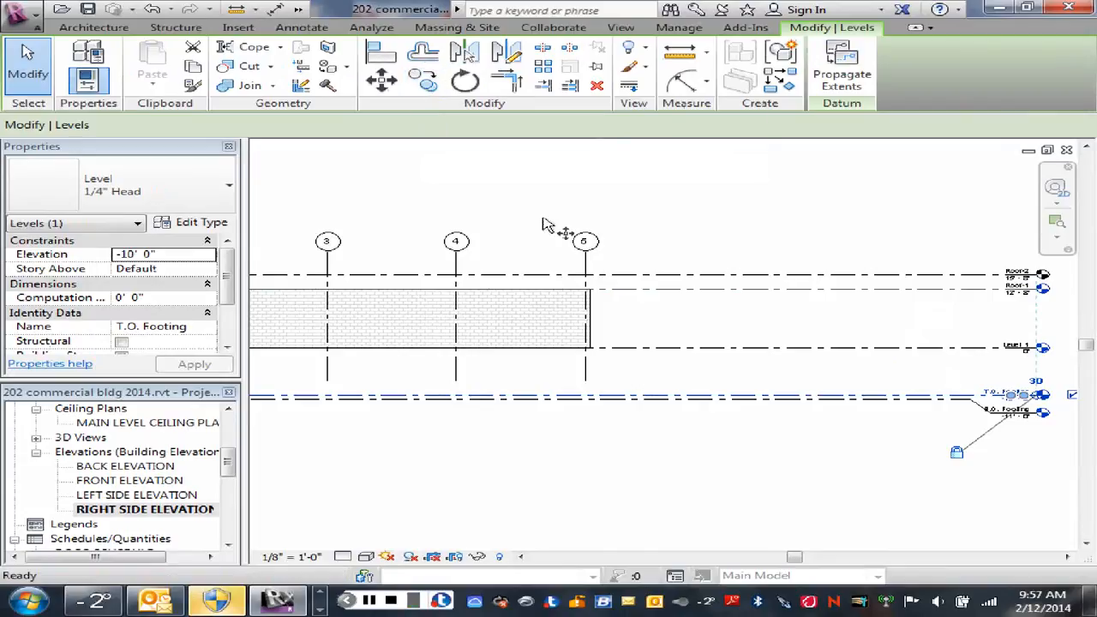
click(789, 370)
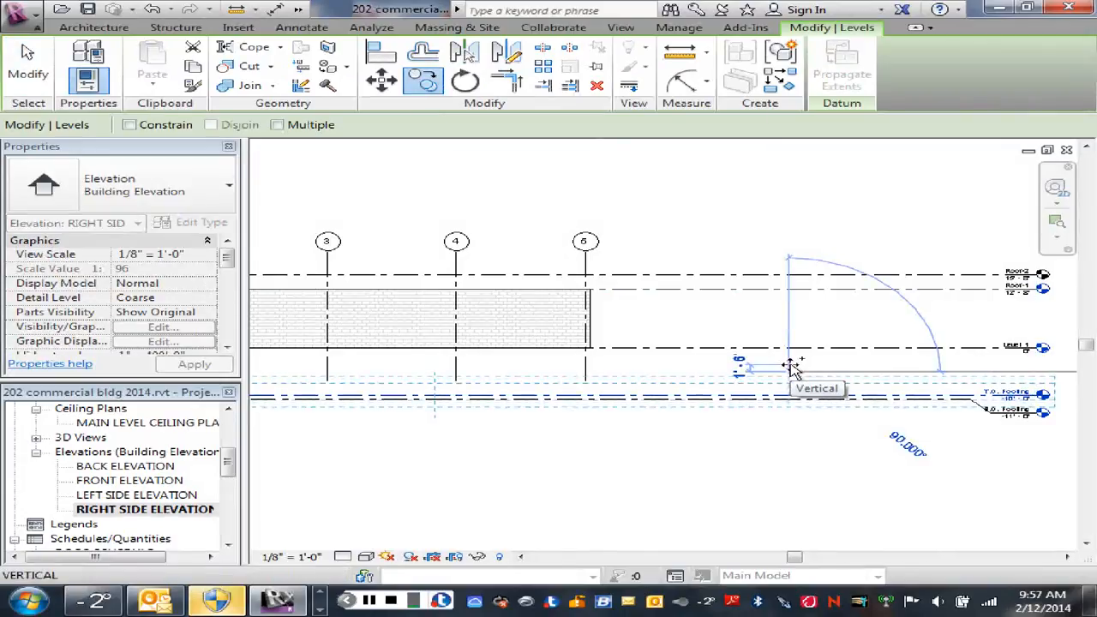
text(4)
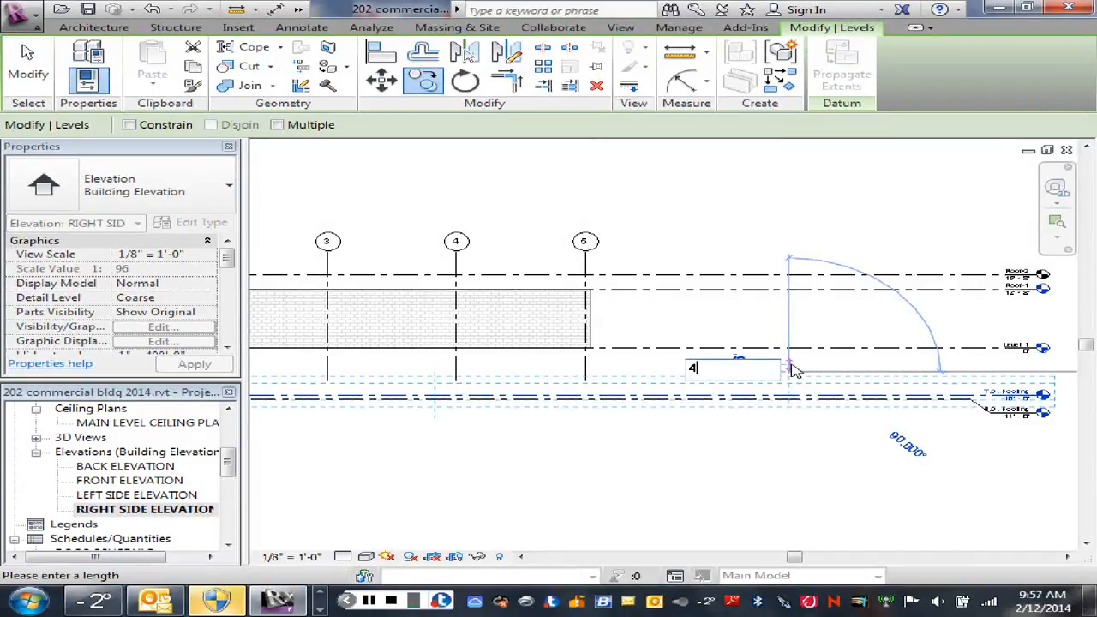
text(')
key(Return)
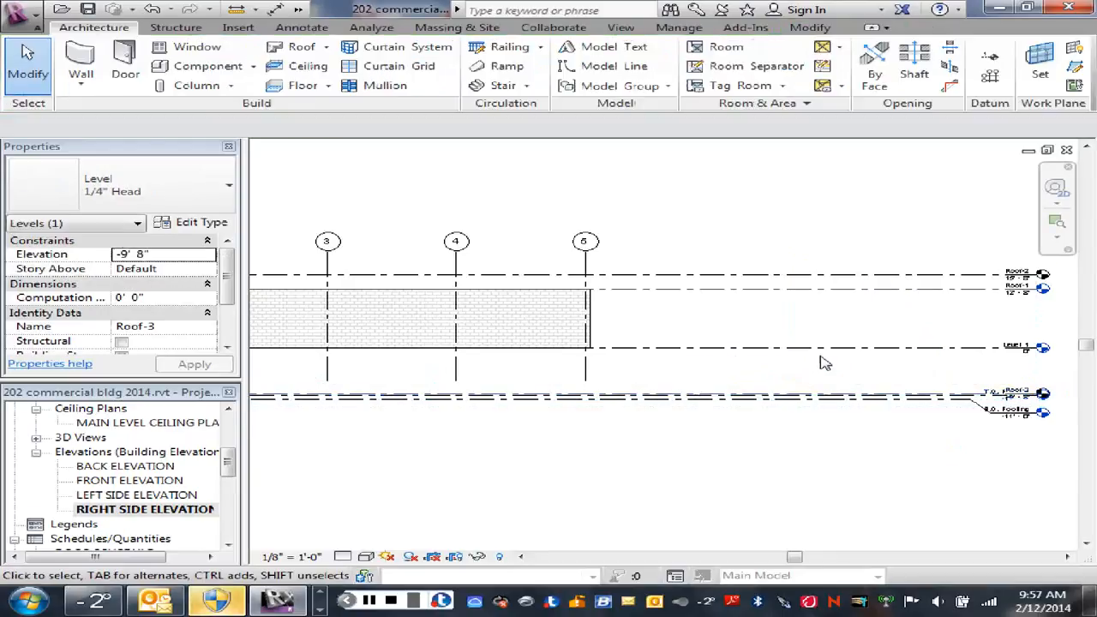
Step: Offset the new level's head with an elbow so it sits clear above the T.O. Footing head
scroll(1039, 411, up, 3)
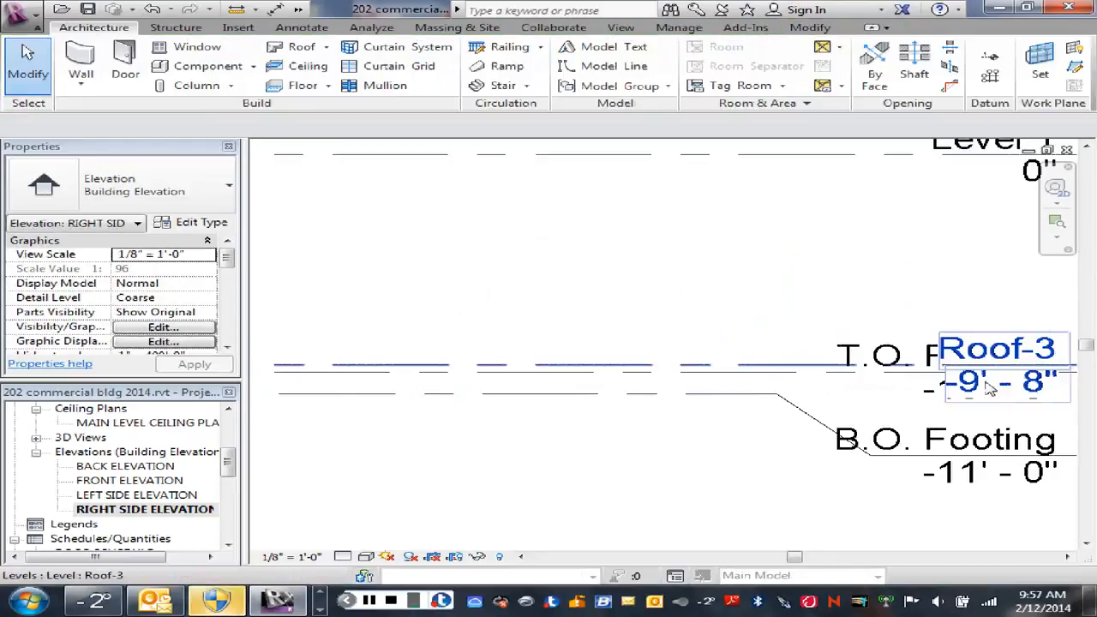
middle_drag(943, 342, 656, 328)
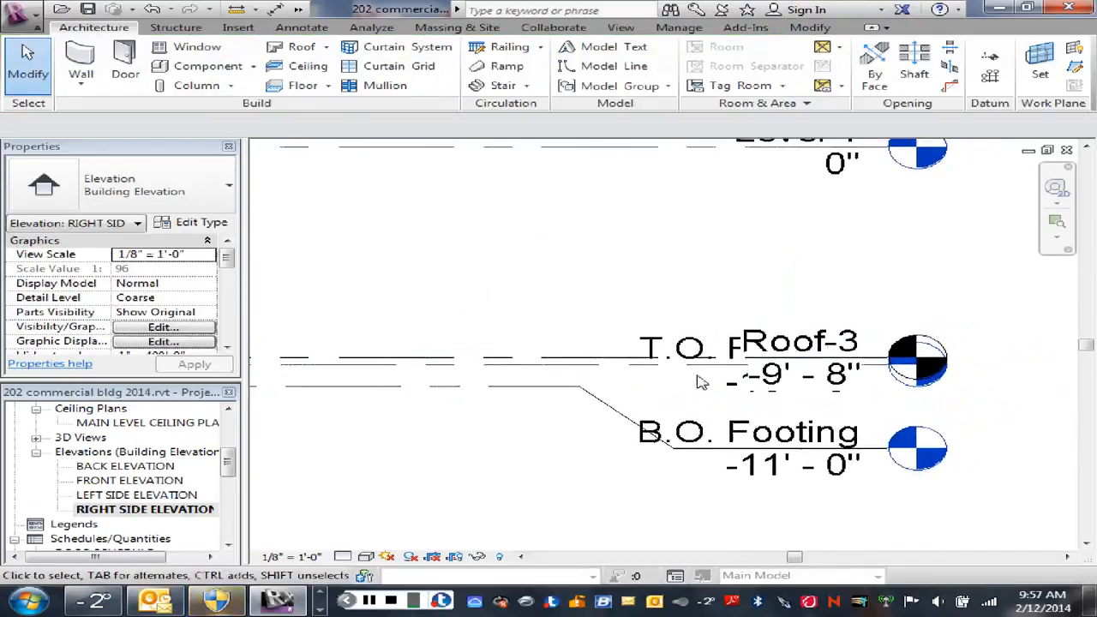
click(594, 363)
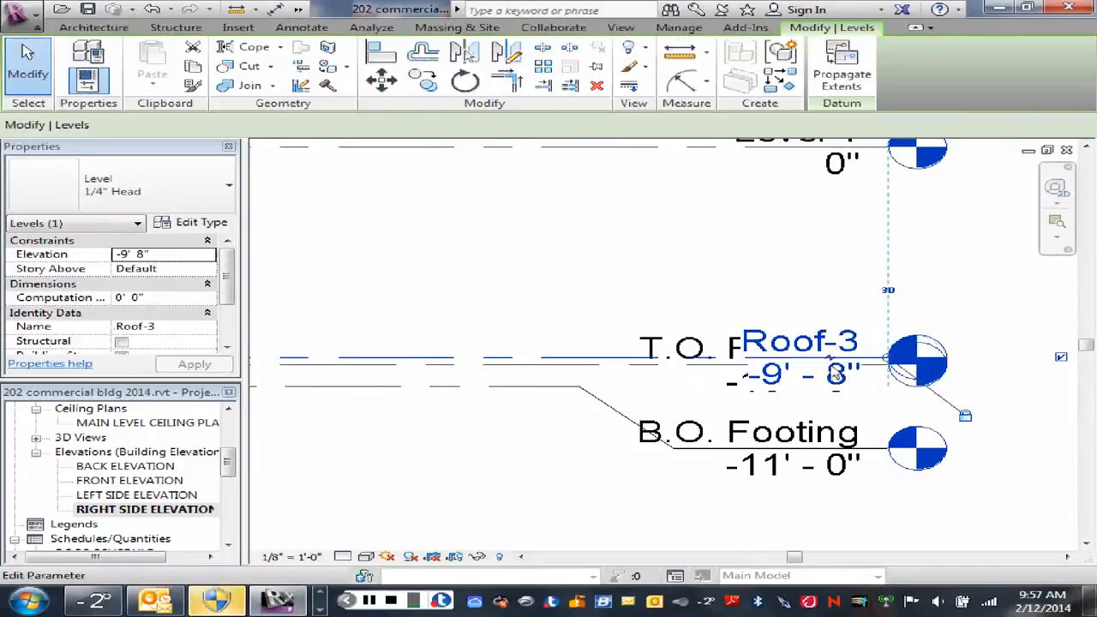
drag(833, 364, 828, 399)
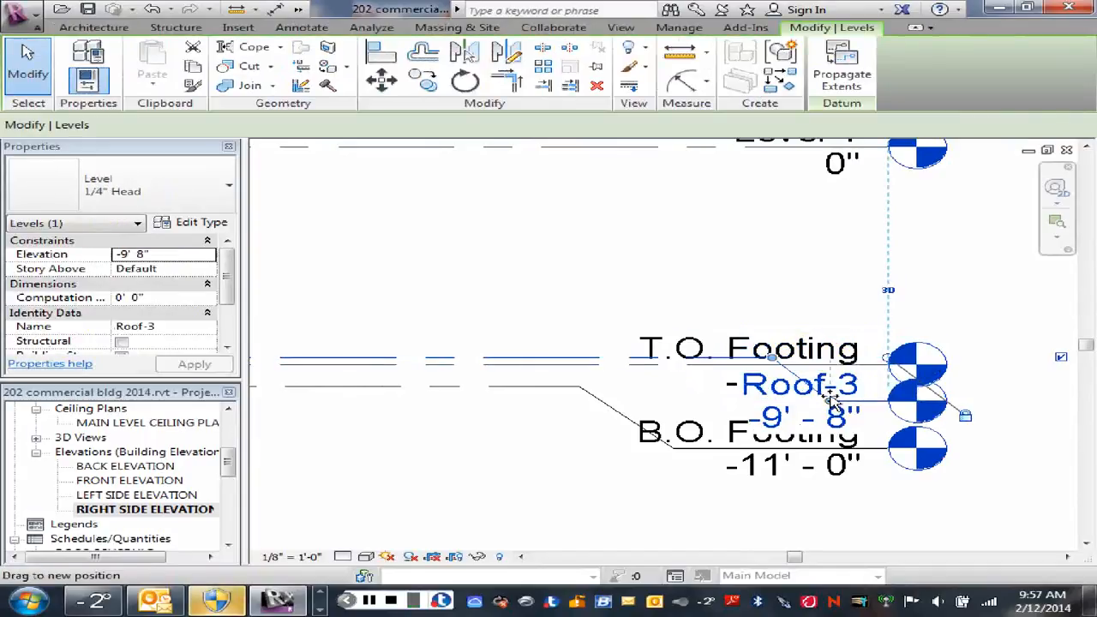
drag(829, 293, 829, 292)
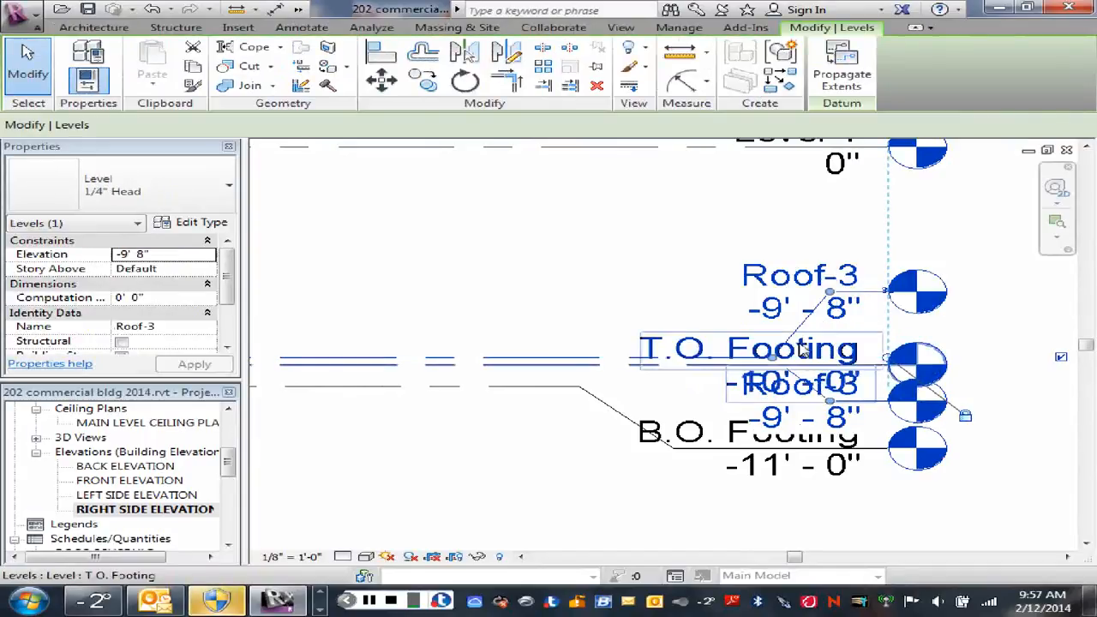
drag(772, 358, 583, 347)
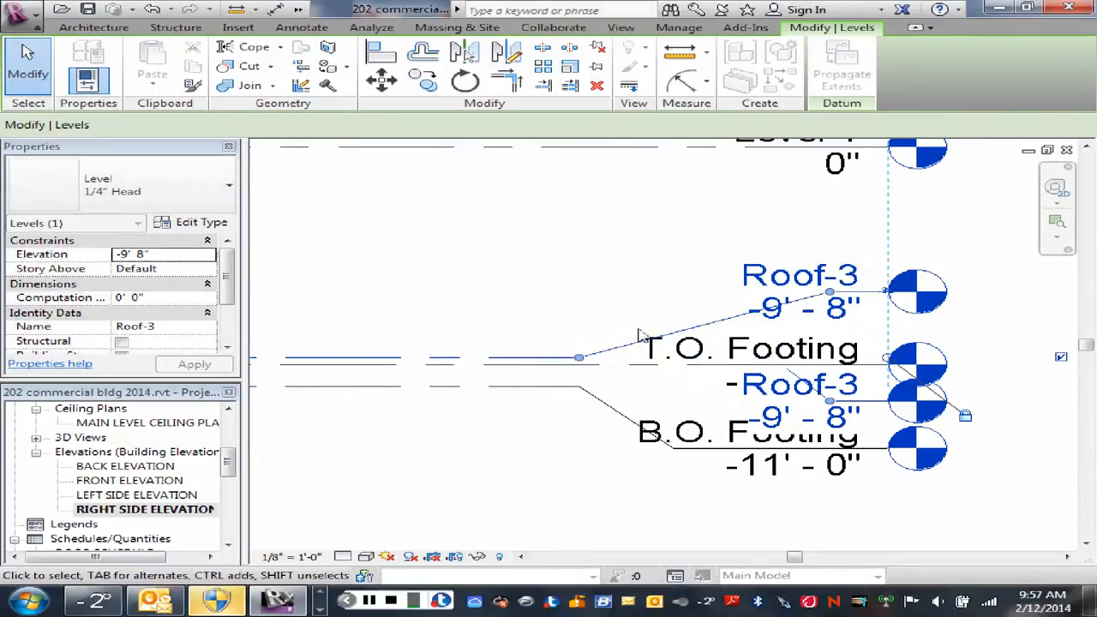
Step: Rename the new level Basement and adjust its head elbow position
click(683, 314)
click(786, 281)
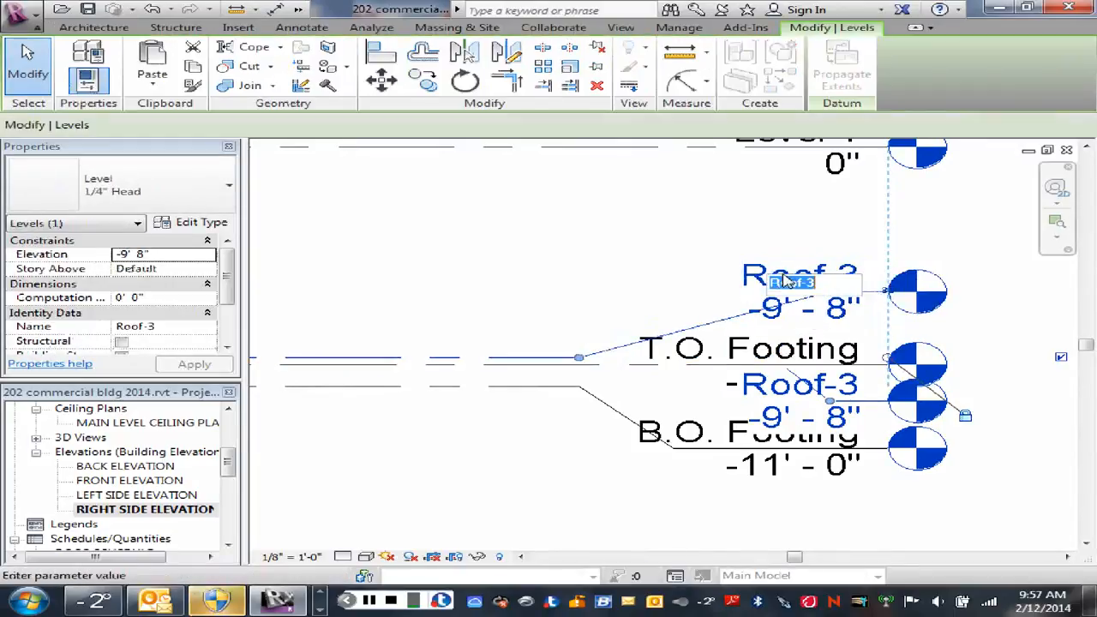
click(788, 281)
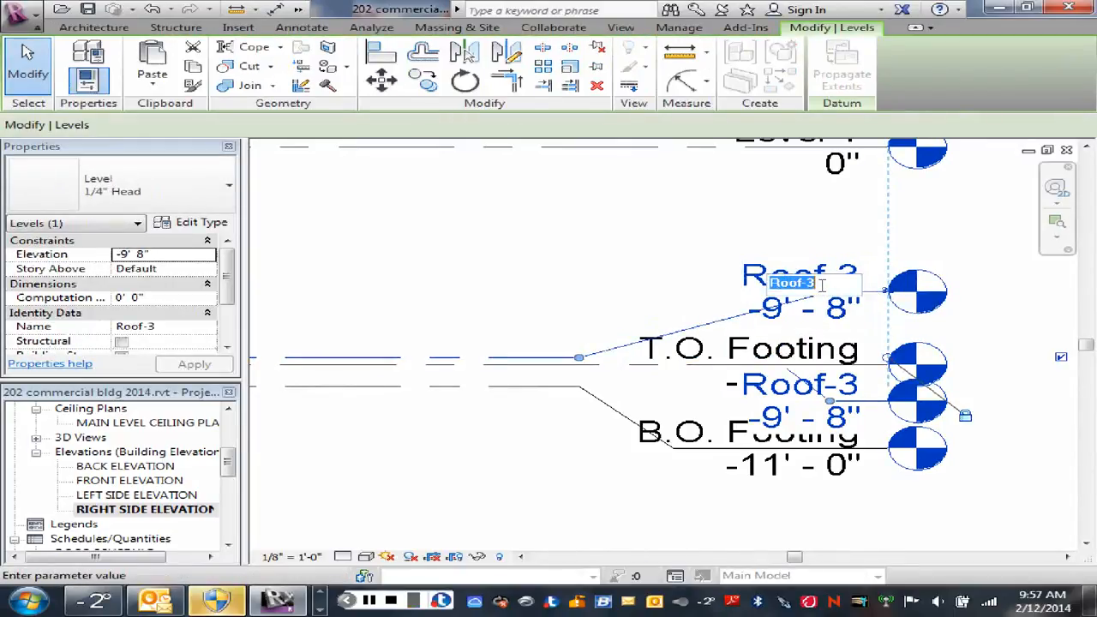
text(Basem)
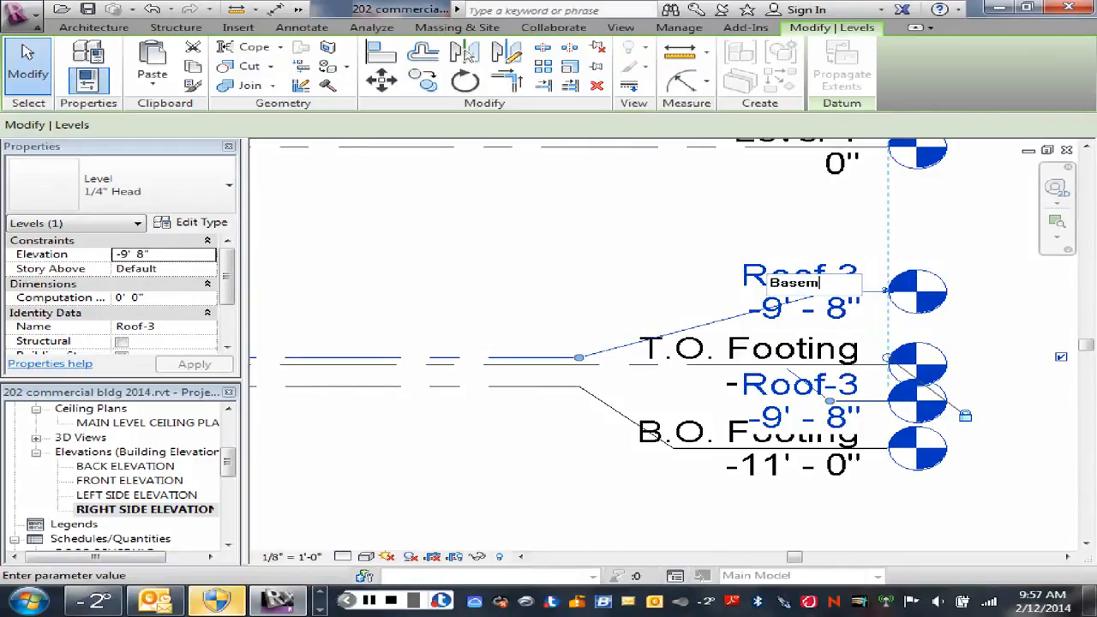
text(ent)
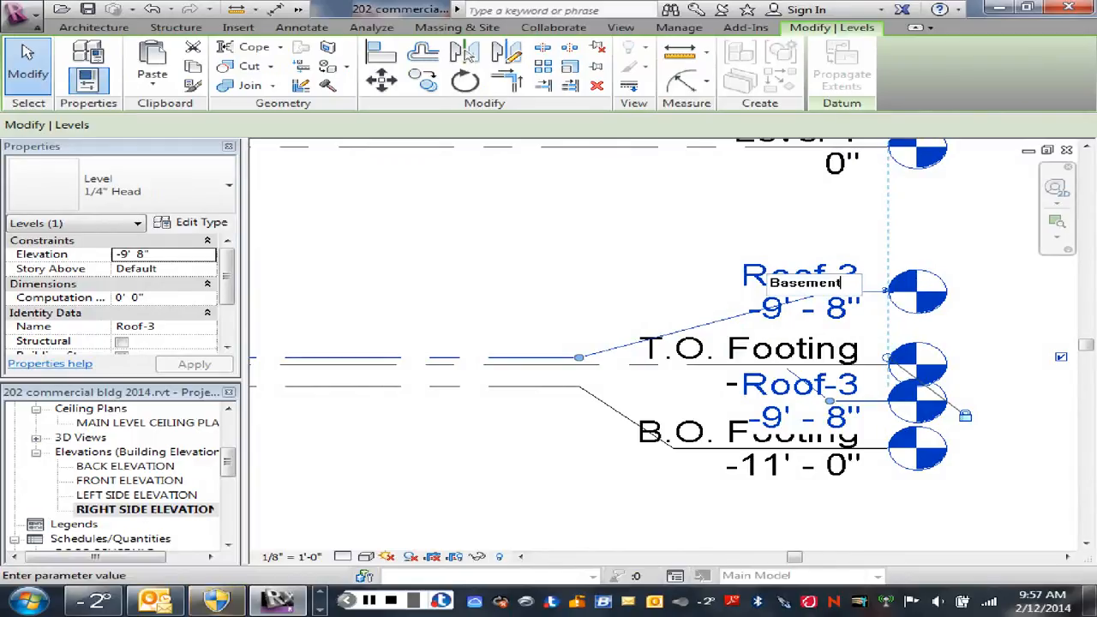
key(Return)
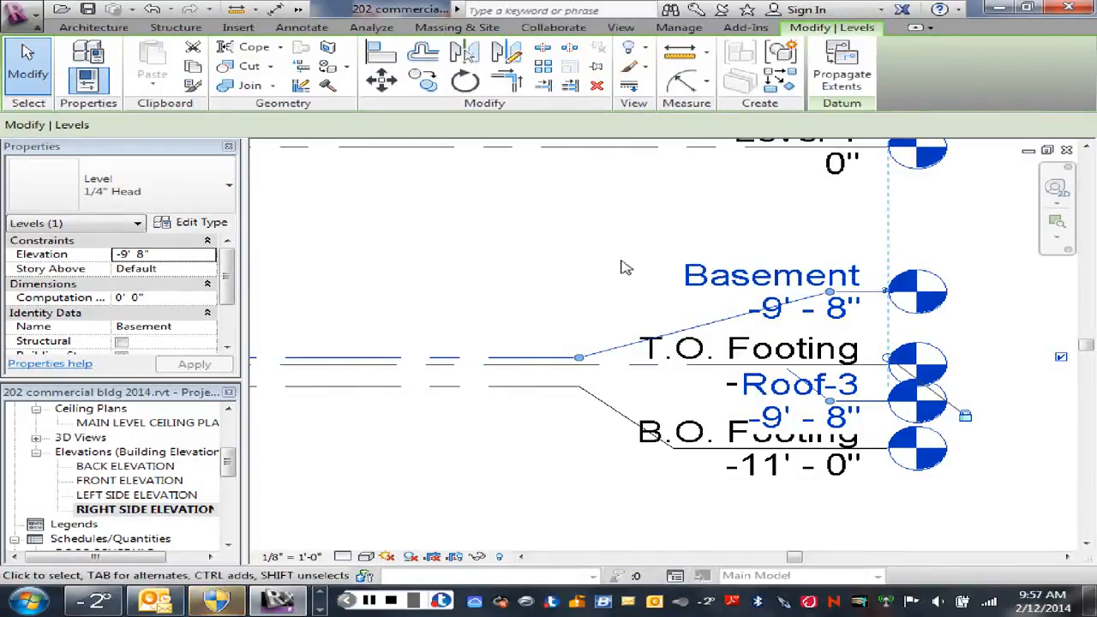
drag(709, 310, 656, 289)
key(Escape)
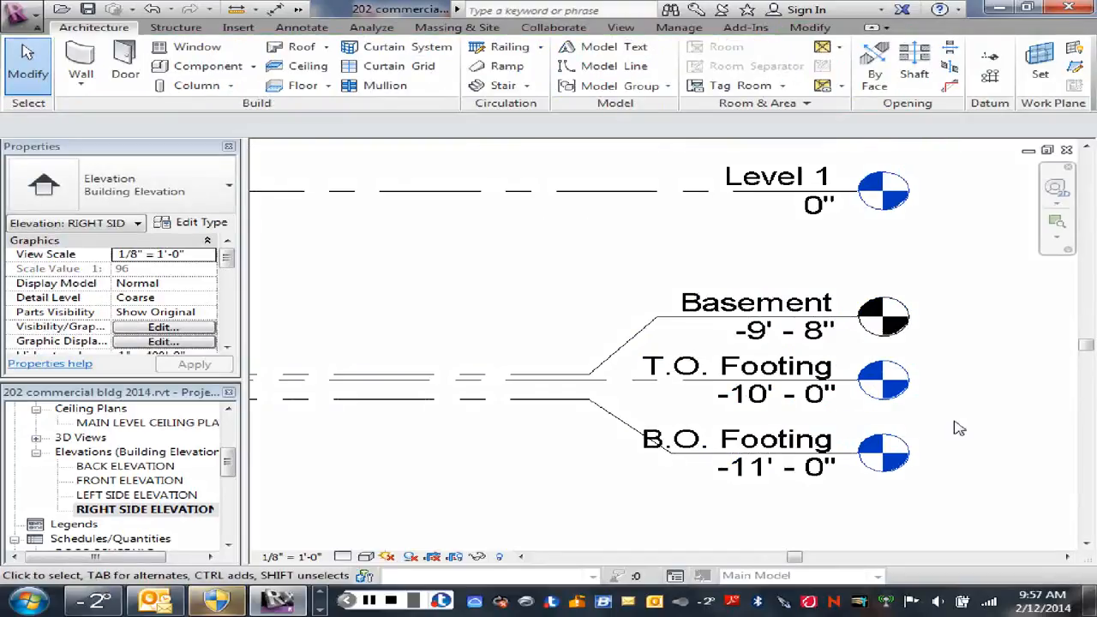
Step: Zoom out and pan to review the Basement level alongside the other levels in the elevation
scroll(943, 409, down, 5)
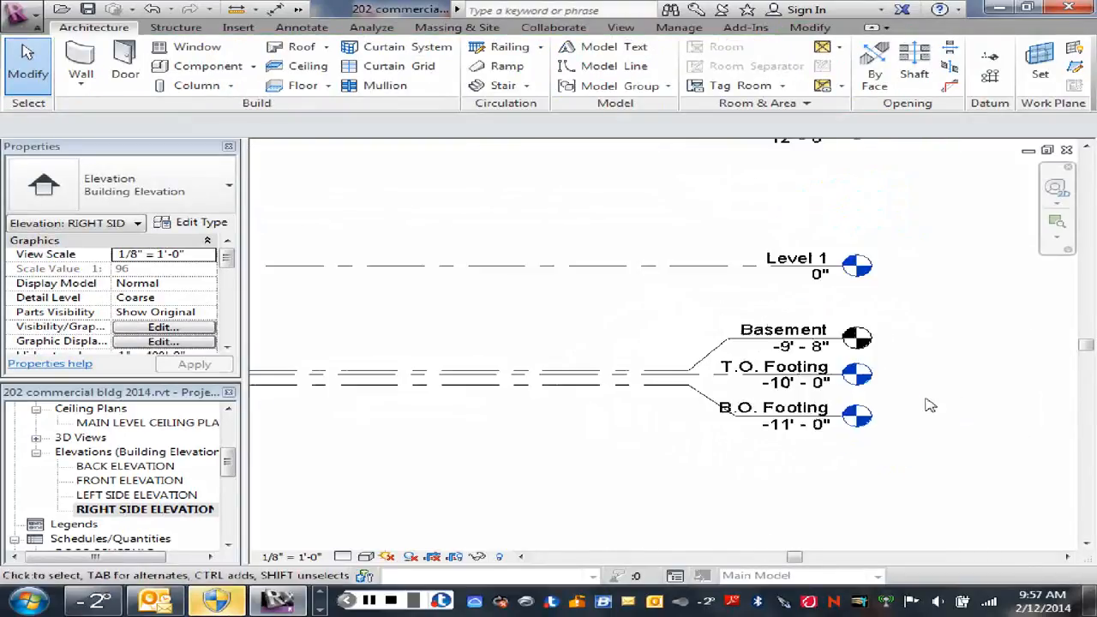
scroll(936, 400, down, 3)
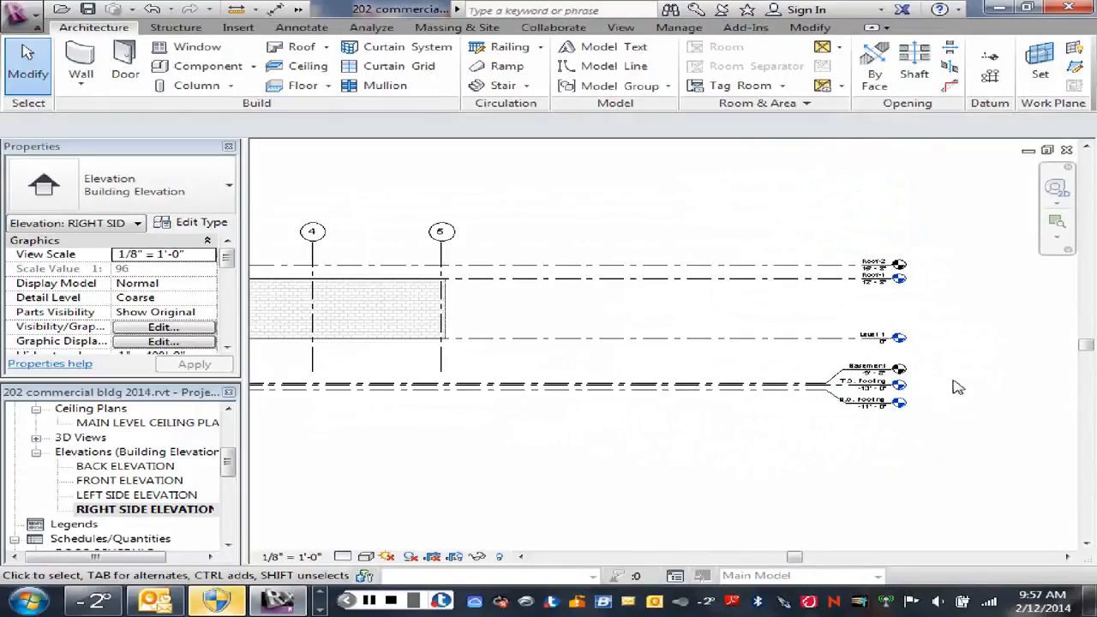
scroll(945, 321, down, 2)
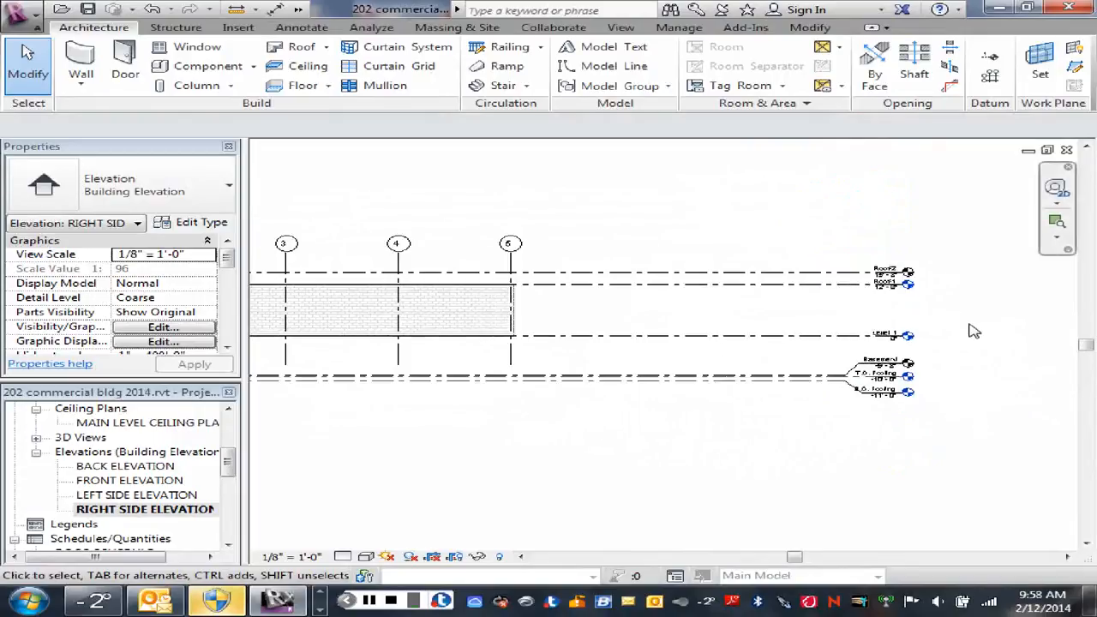
middle_drag(972, 326, 1018, 324)
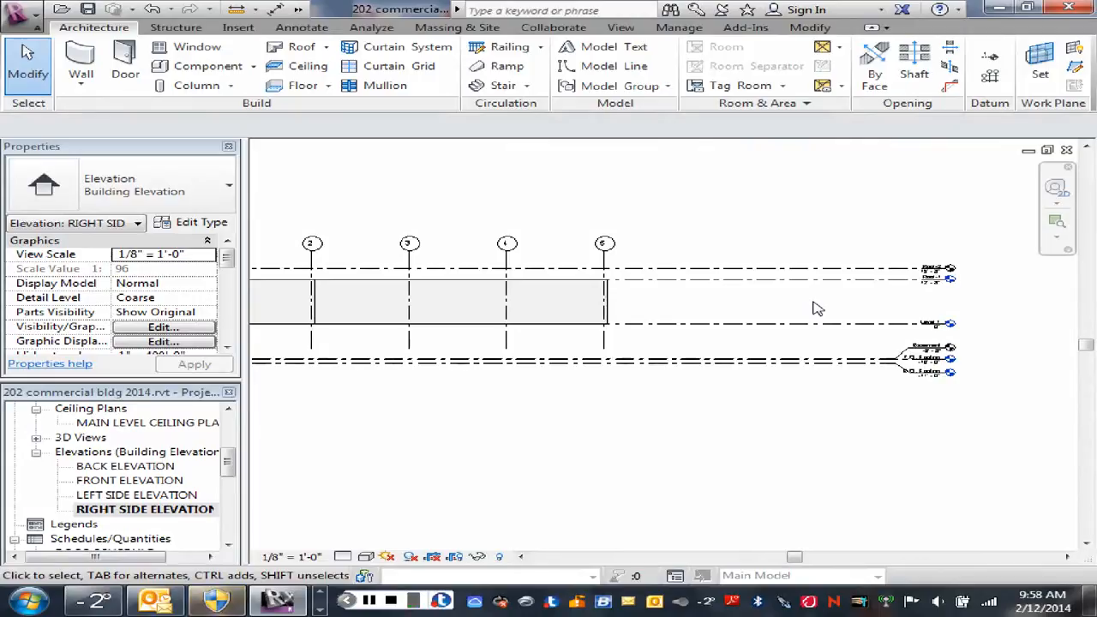
scroll(493, 290, down, 2)
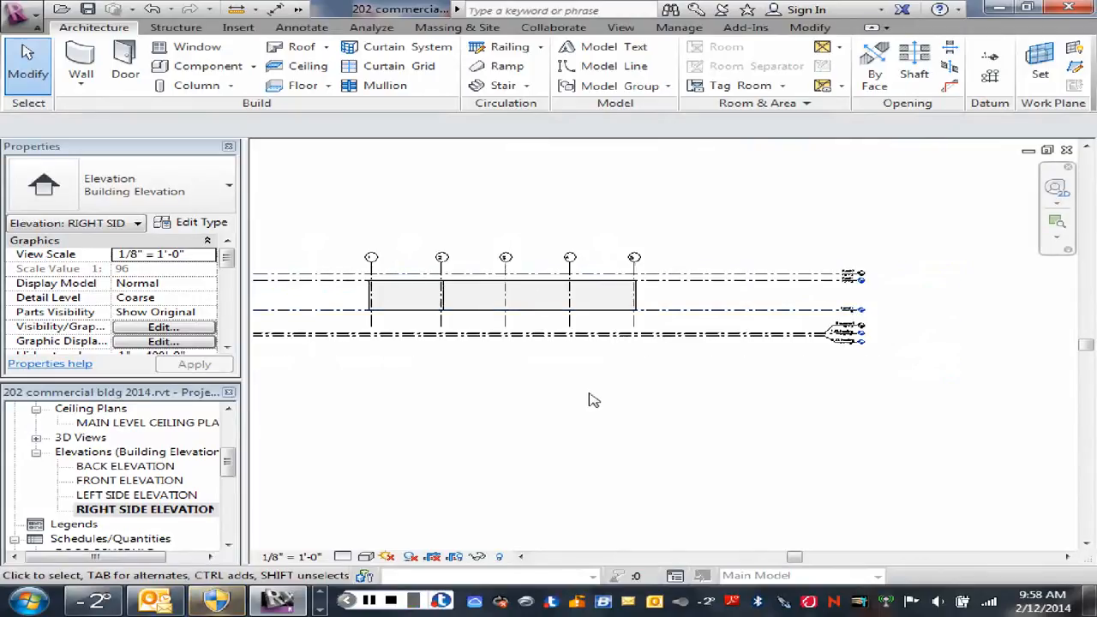
middle_drag(588, 400, 695, 461)
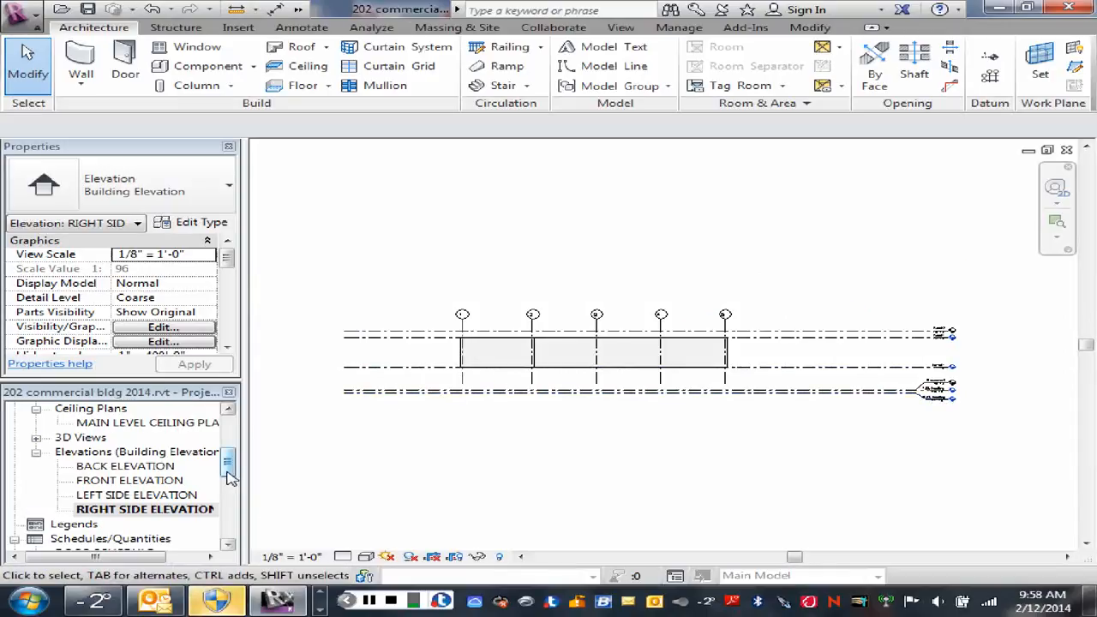
Step: Open the MAIN FLOOR PLAN and inspect the layer structure of the exterior 8" Masonry with furring and Gyp bd wall type
drag(229, 478, 229, 439)
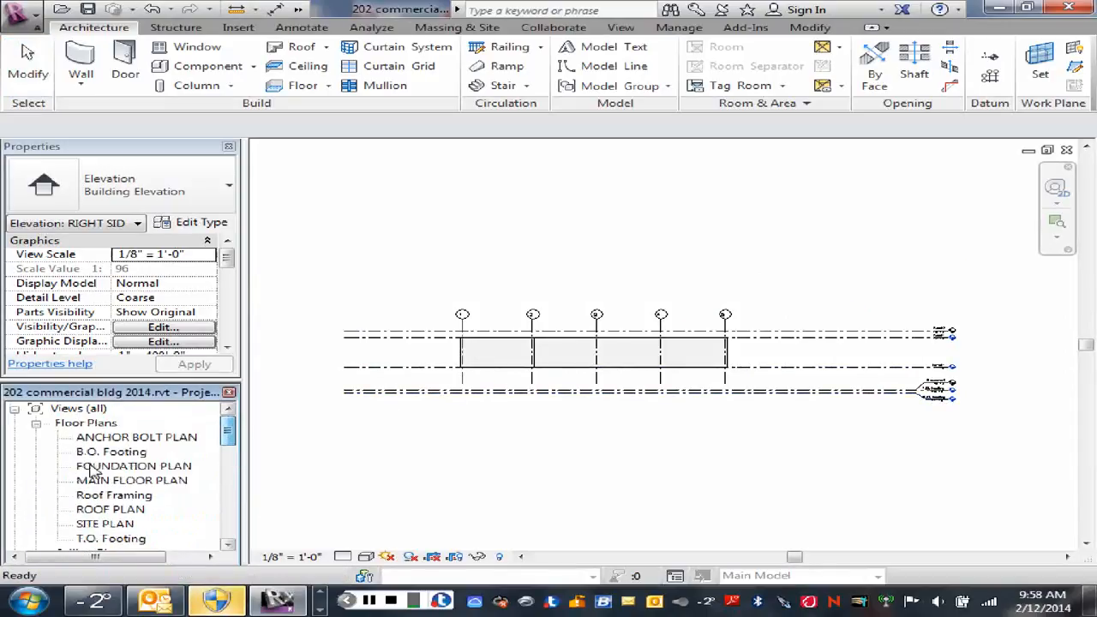
double_click(103, 482)
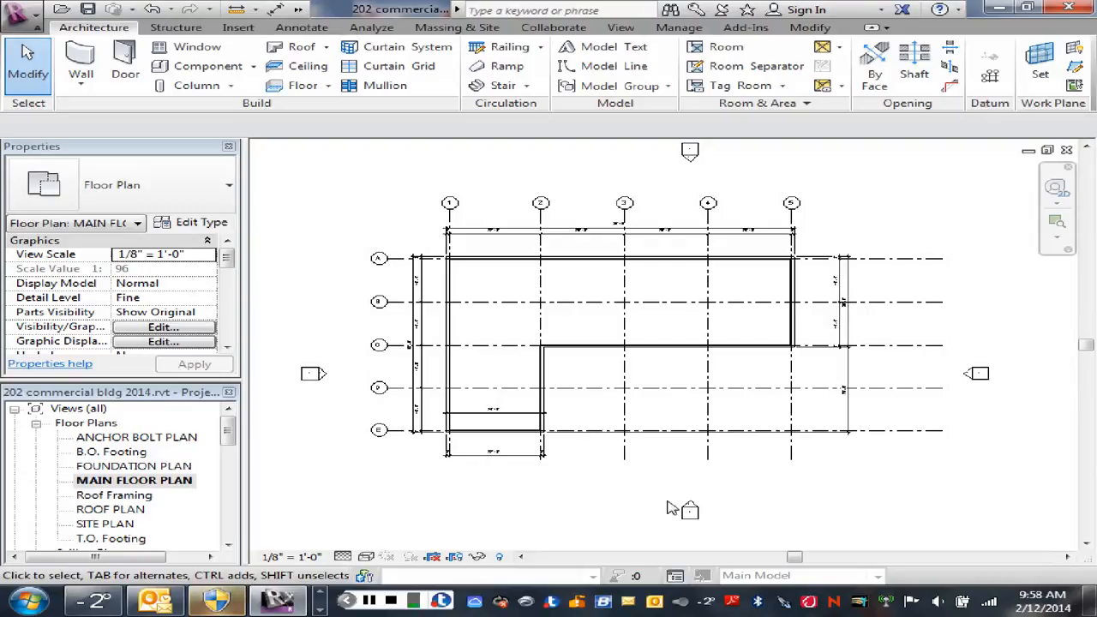
scroll(450, 319, up, 6)
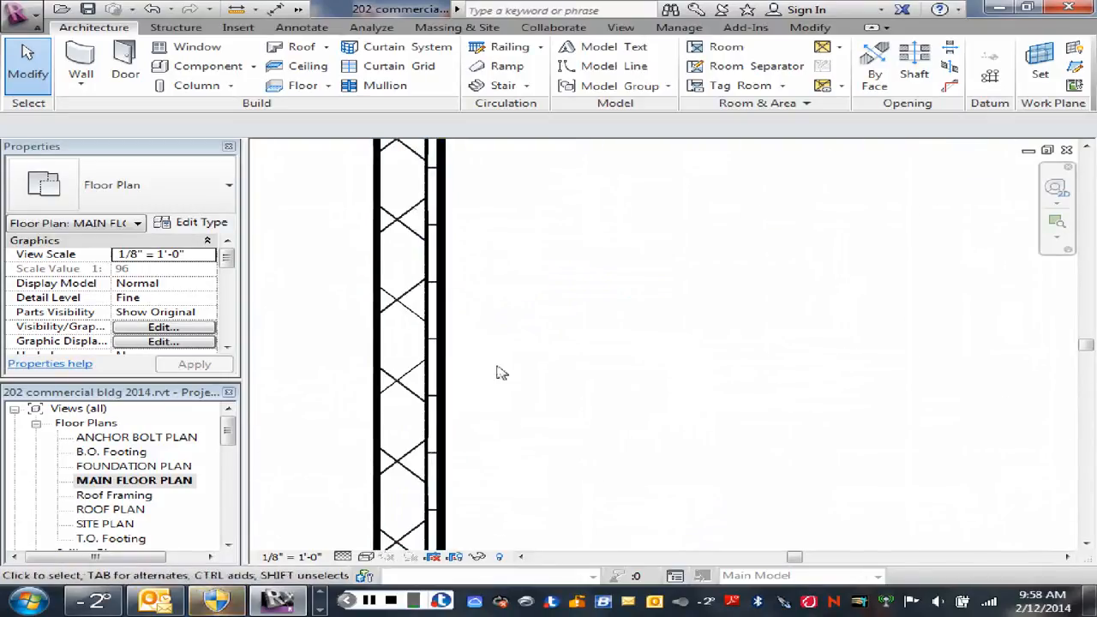
middle_drag(501, 373, 672, 368)
scroll(610, 353, up, 1)
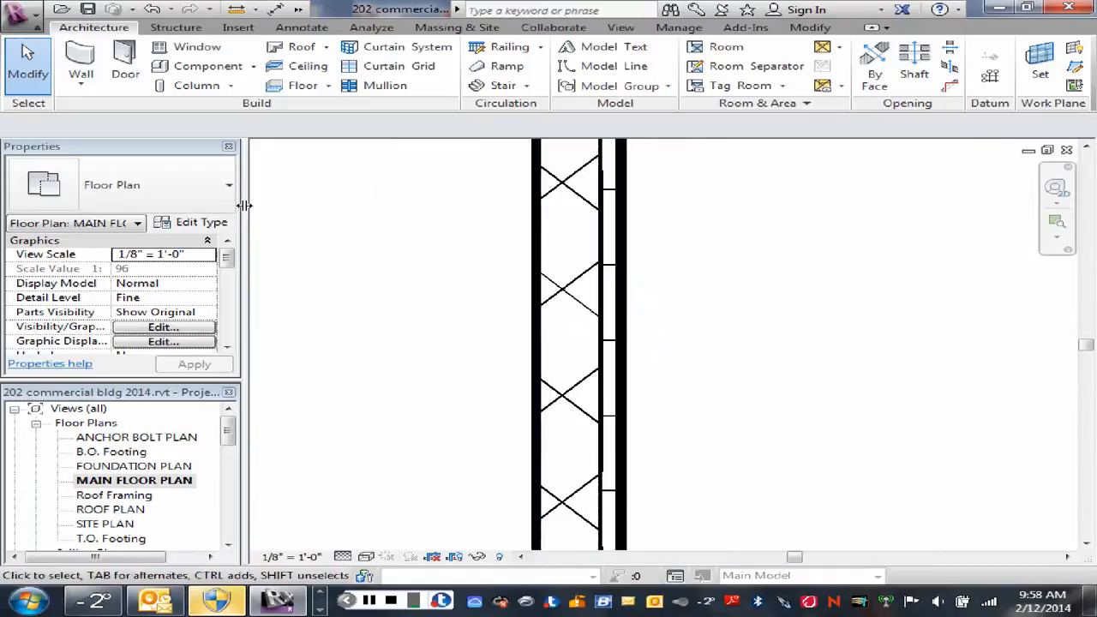
click(537, 300)
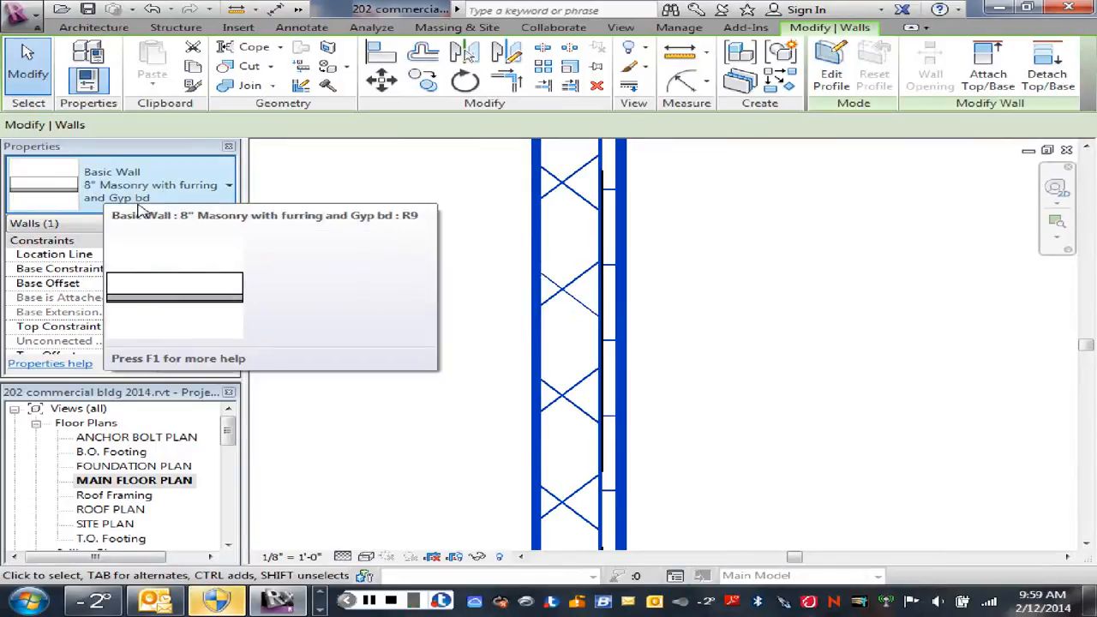
click(235, 225)
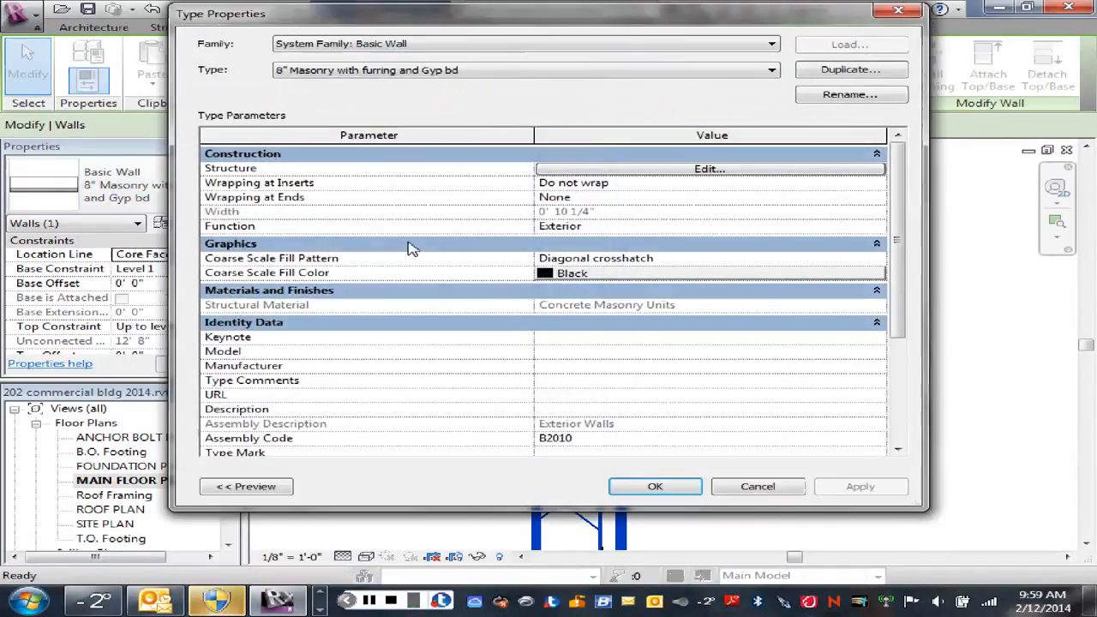
click(679, 170)
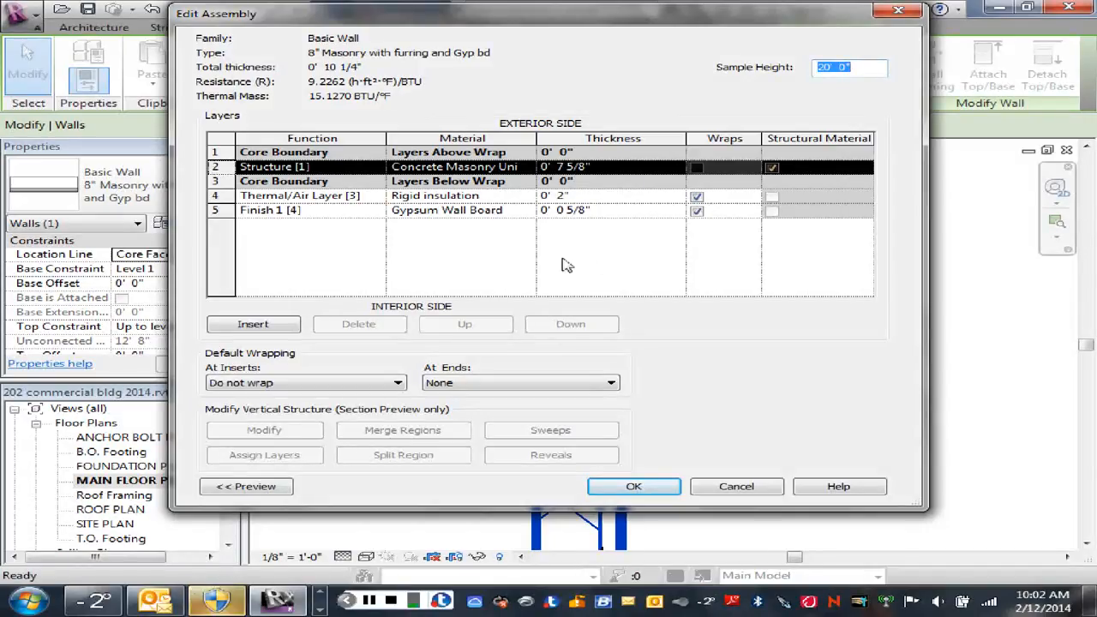
click(904, 17)
click(923, 15)
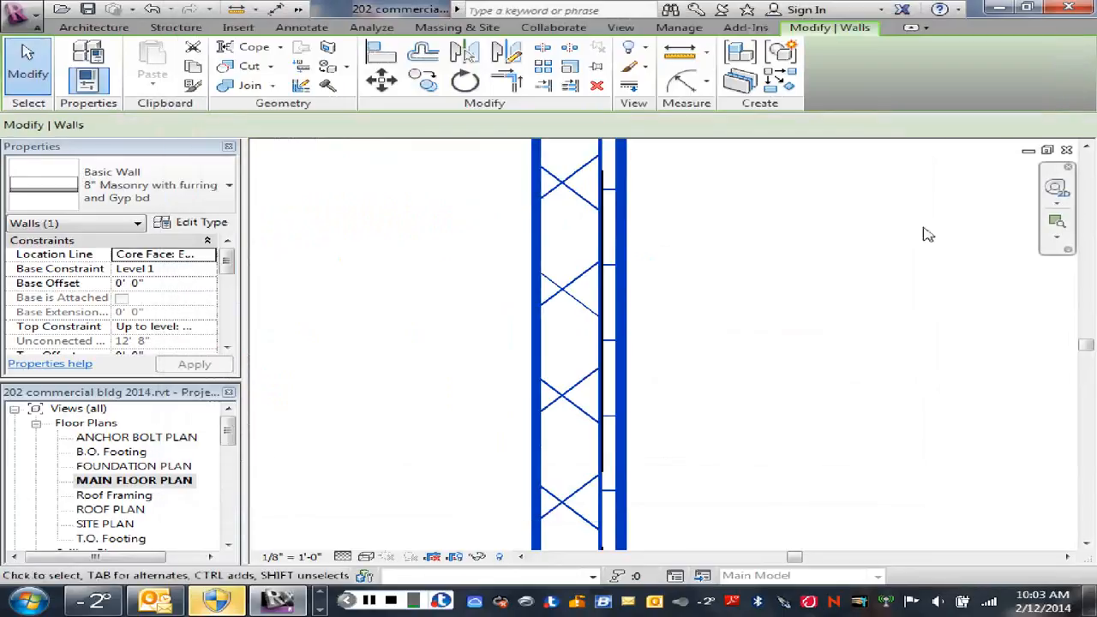